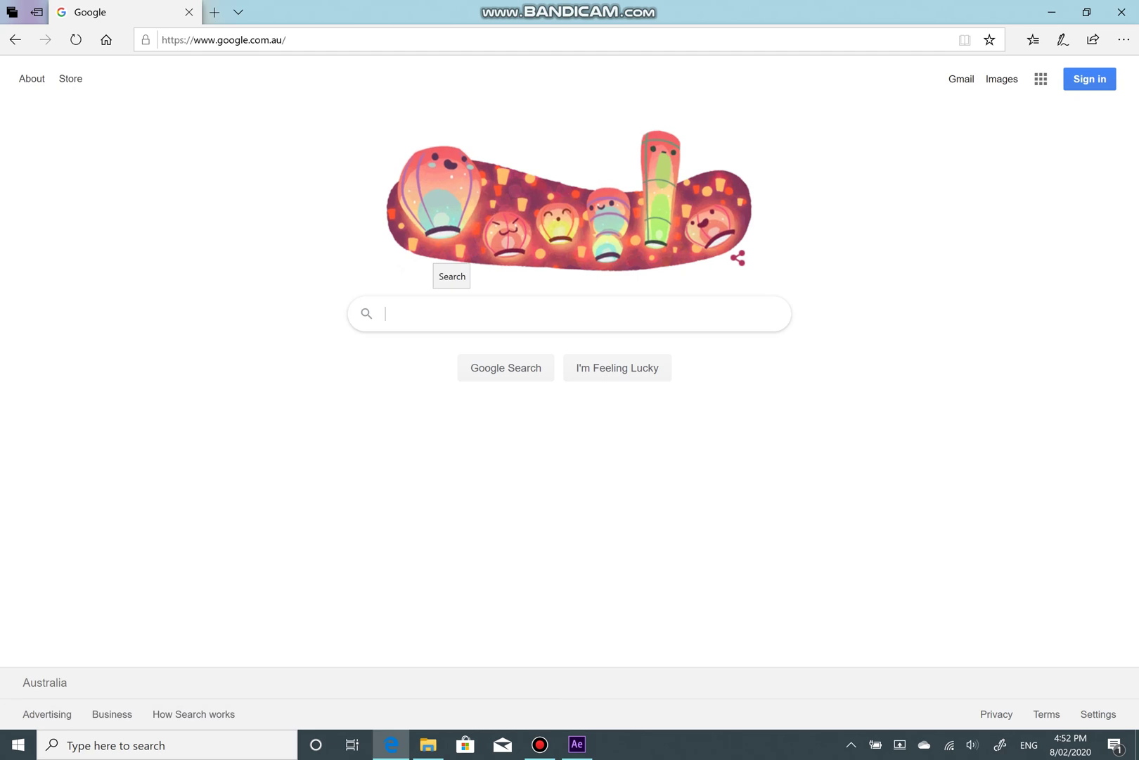
Step: Search Google for "Dugr After Effects"
{"action": "type", "text": "Dug"}
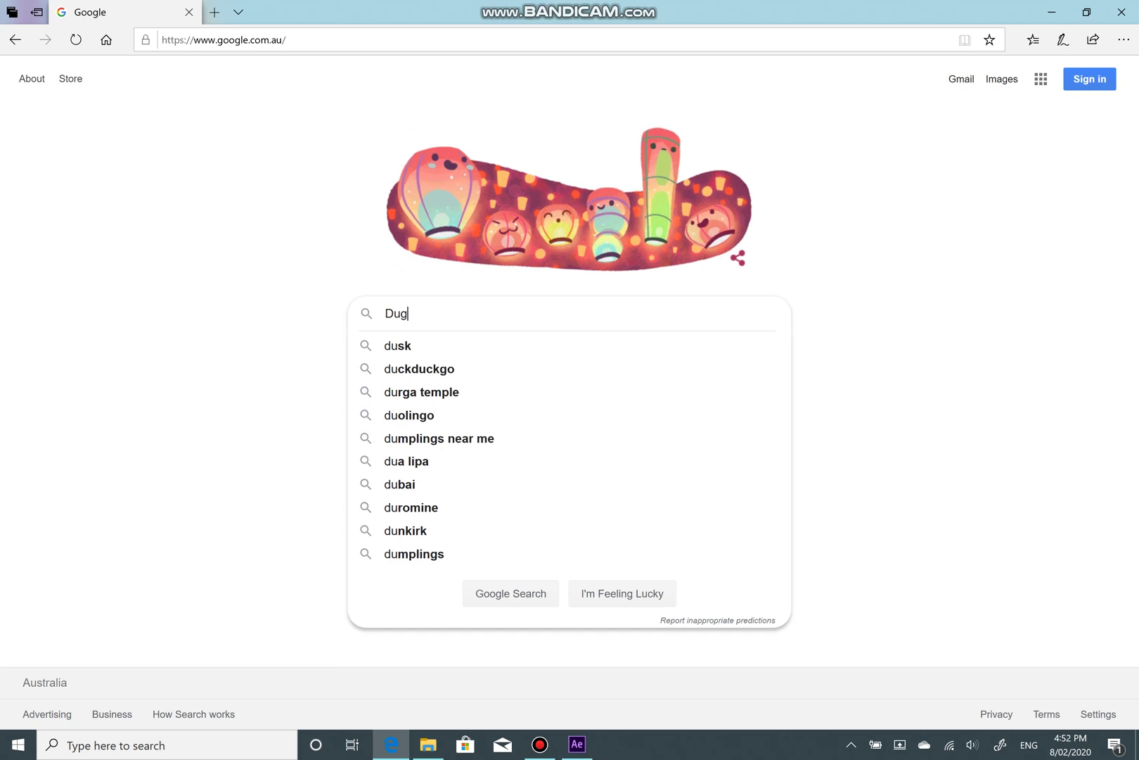
{"action": "type", "text": "r"}
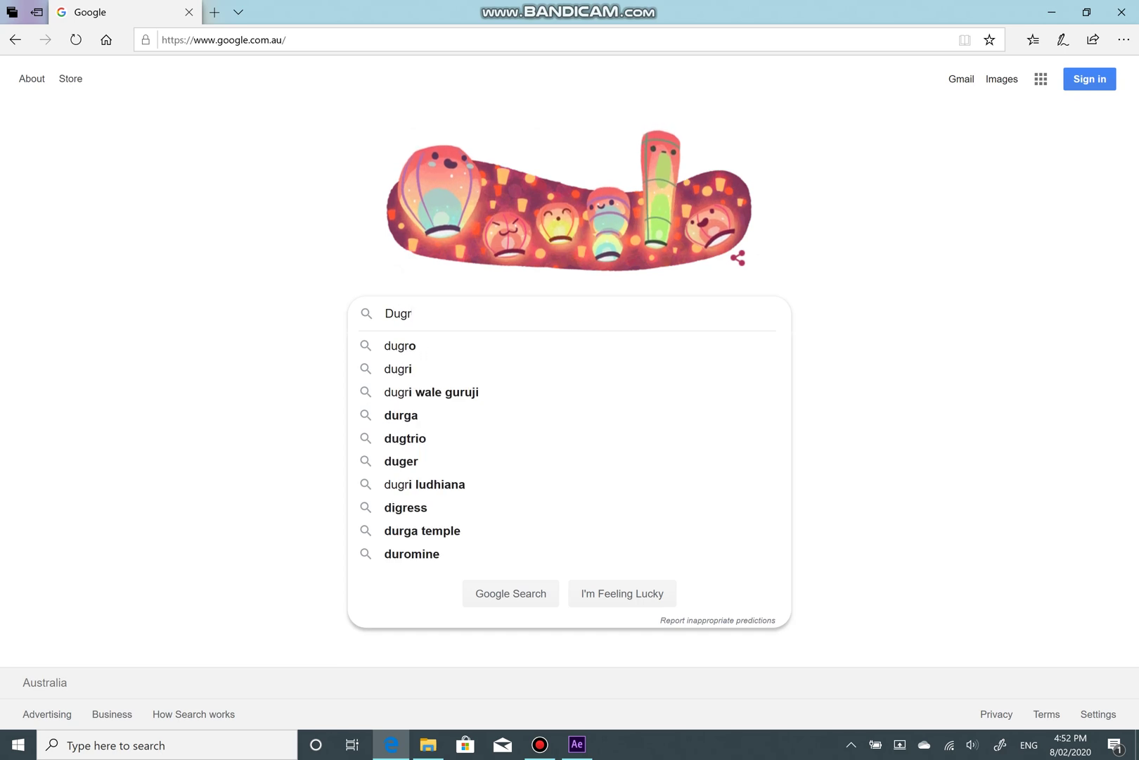
{"action": "type", "text": " A"}
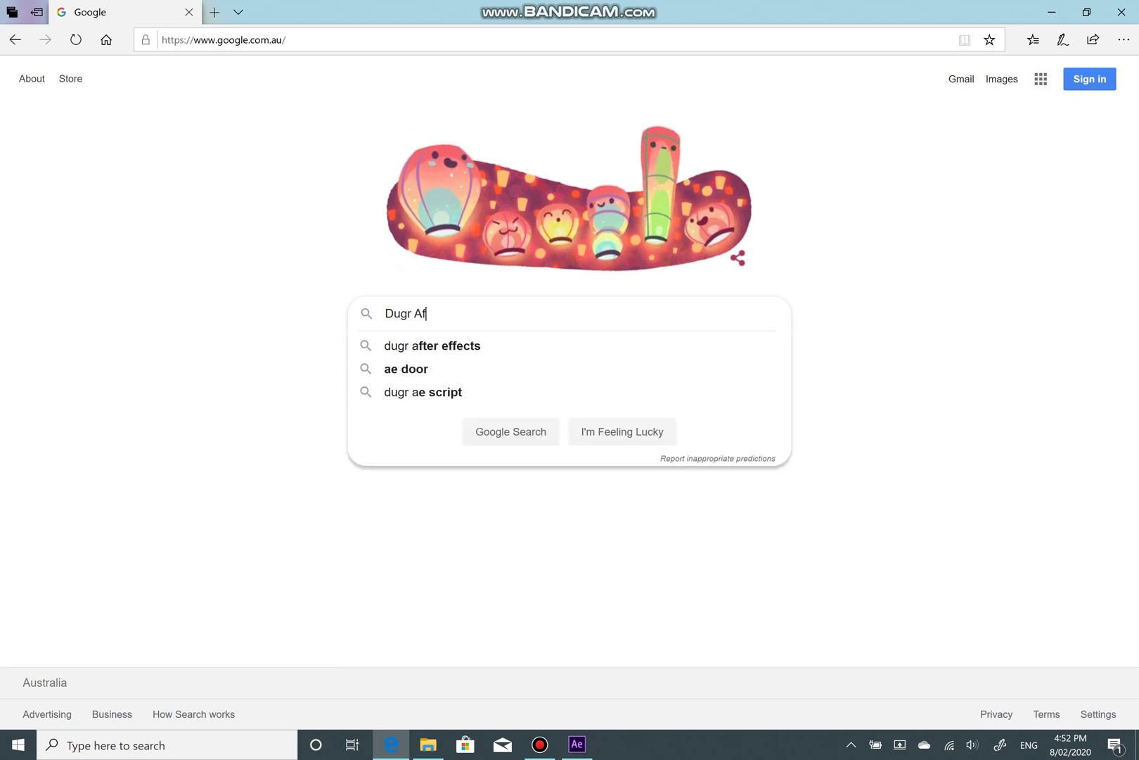
{"action": "type", "text": "f"}
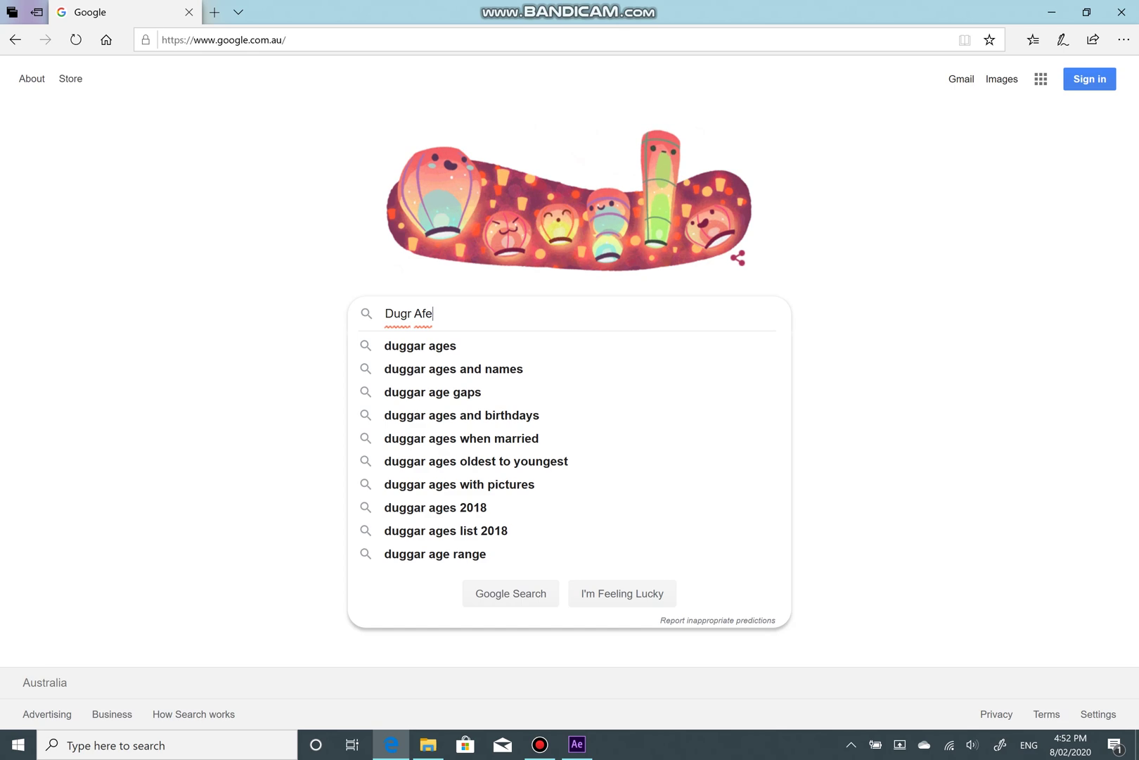
{"action": "key", "text": "BackSpace"}
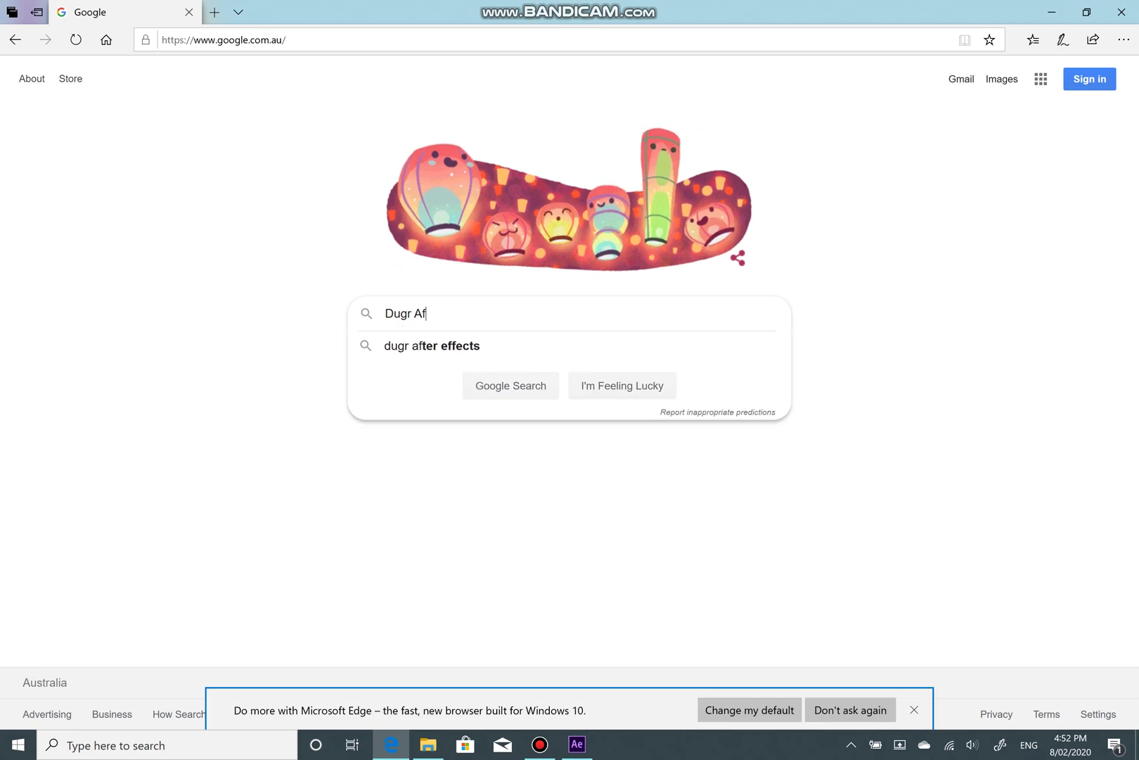
{"action": "type", "text": "f"}
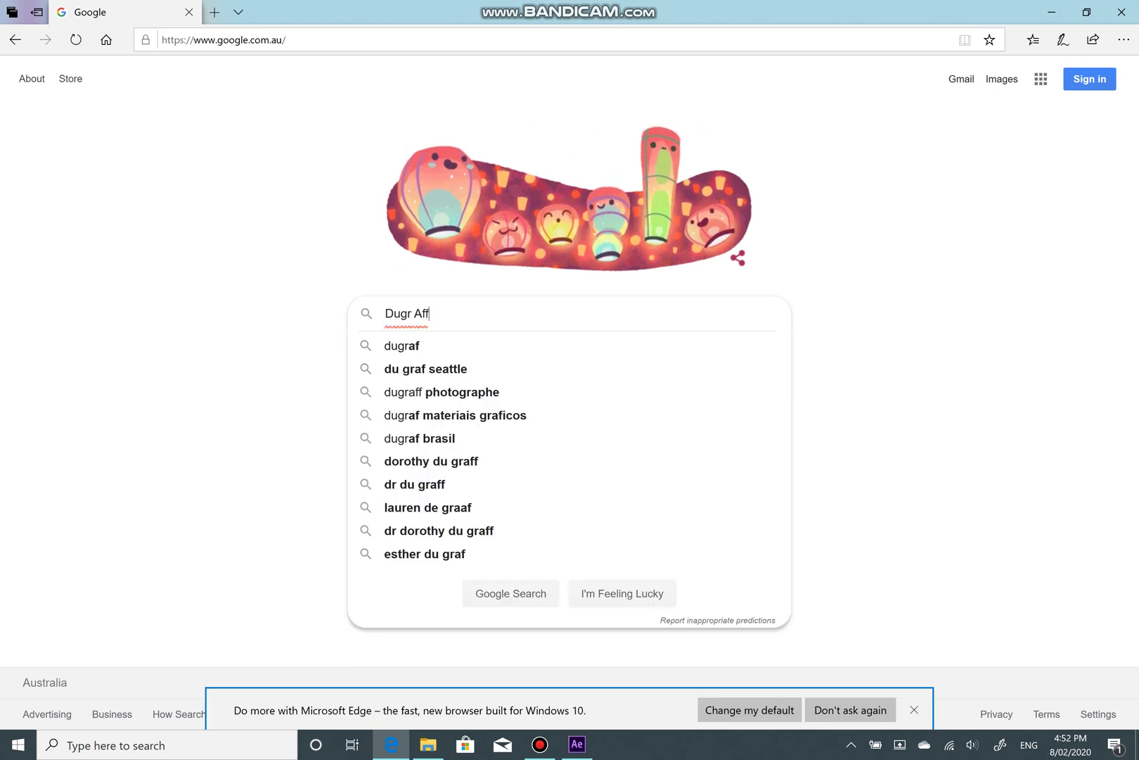
{"action": "key", "text": "BackSpace"}
{"action": "type", "text": "ter "}
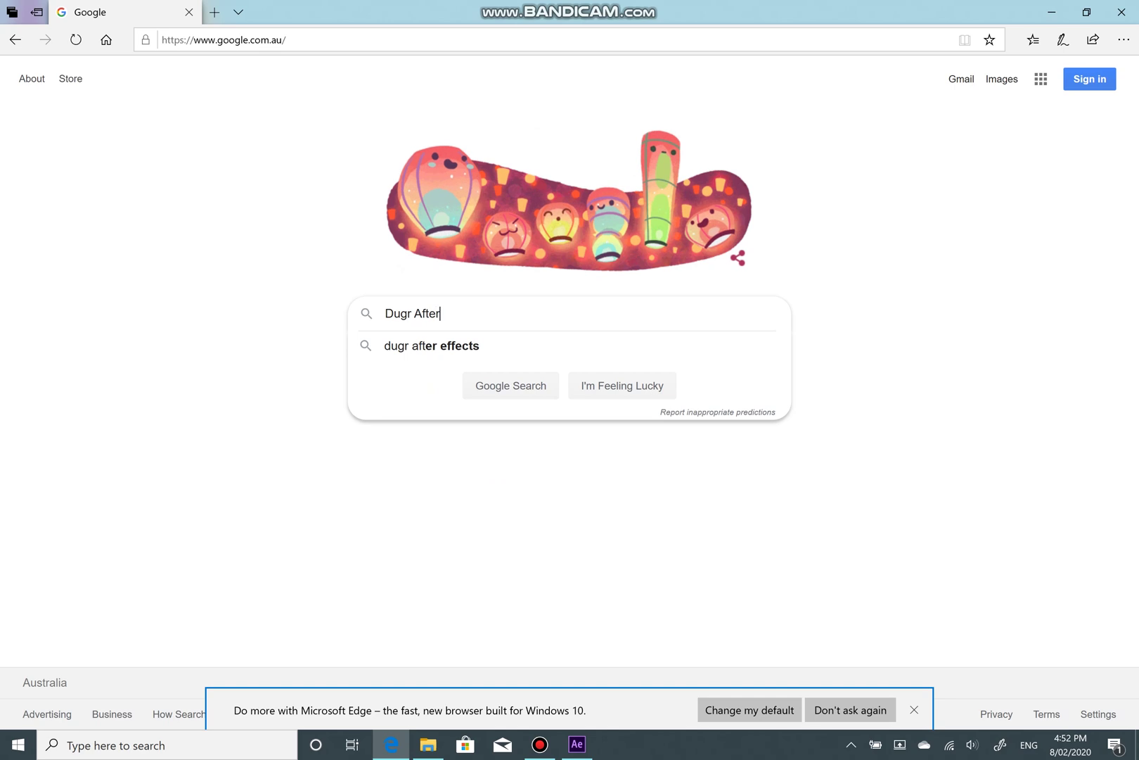
{"action": "type", "text": "Effects"}
{"action": "key", "text": "Return"}
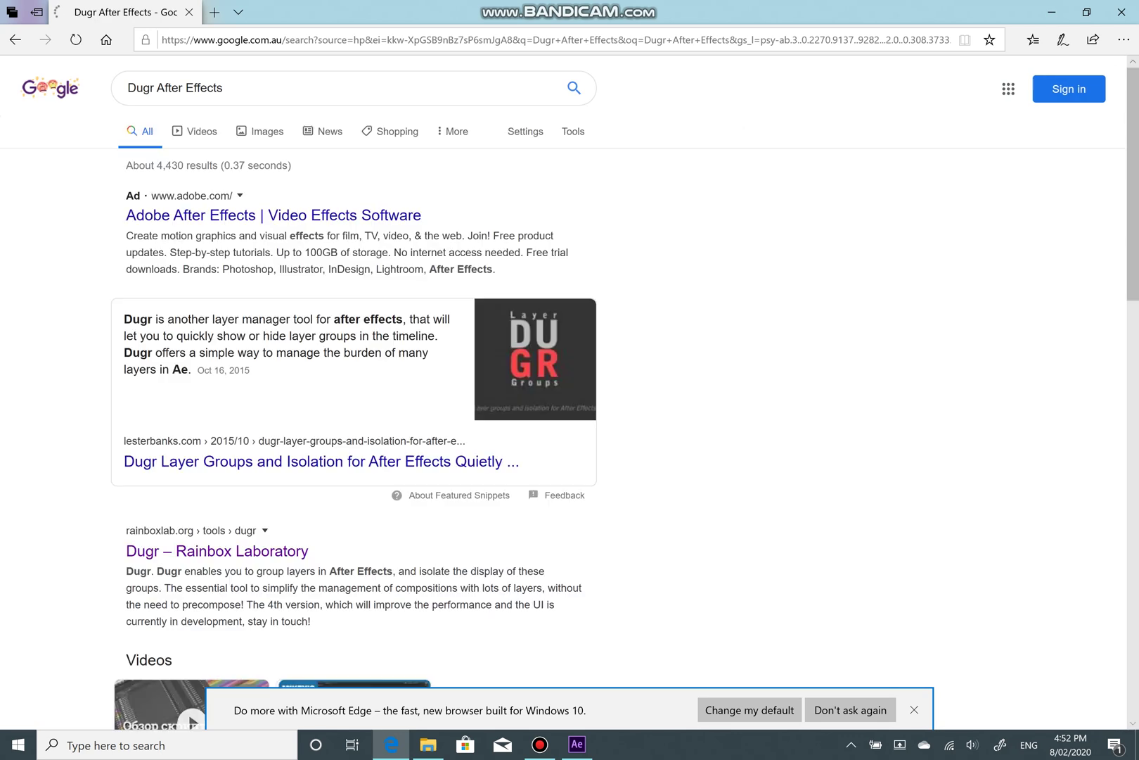
Step: Open the Dugr page from Rainbox Laboratory and request the Dugr_3.02.zip download
{"action": "scroll", "coordinate": [563, 393], "scroll_direction": "down", "scroll_amount": 3}
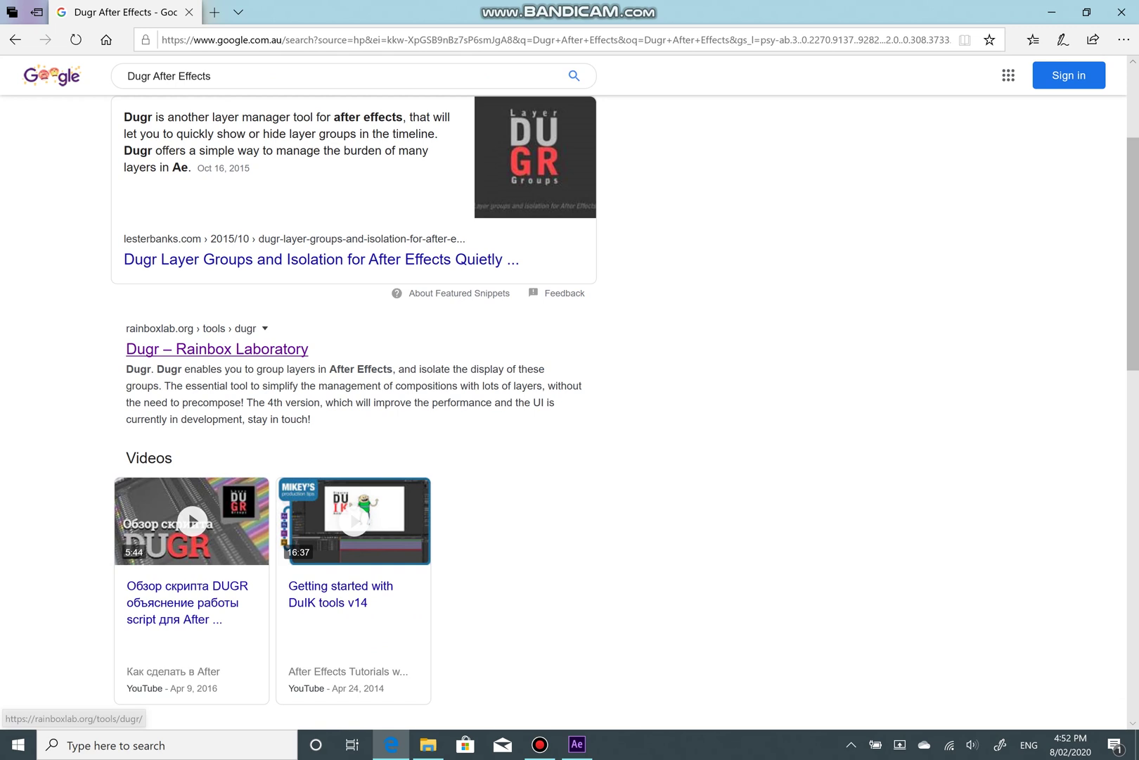
{"action": "left_click", "coordinate": [217, 349]}
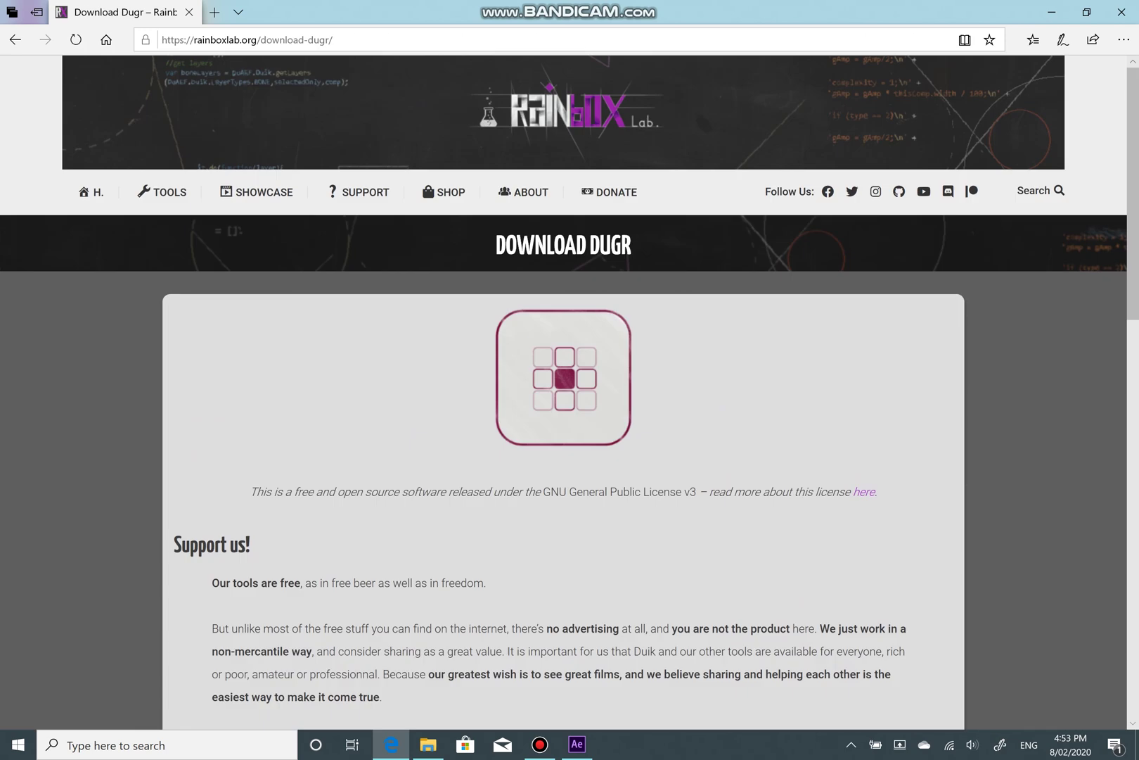
{"action": "scroll", "coordinate": [564, 392], "scroll_direction": "down", "scroll_amount": 2}
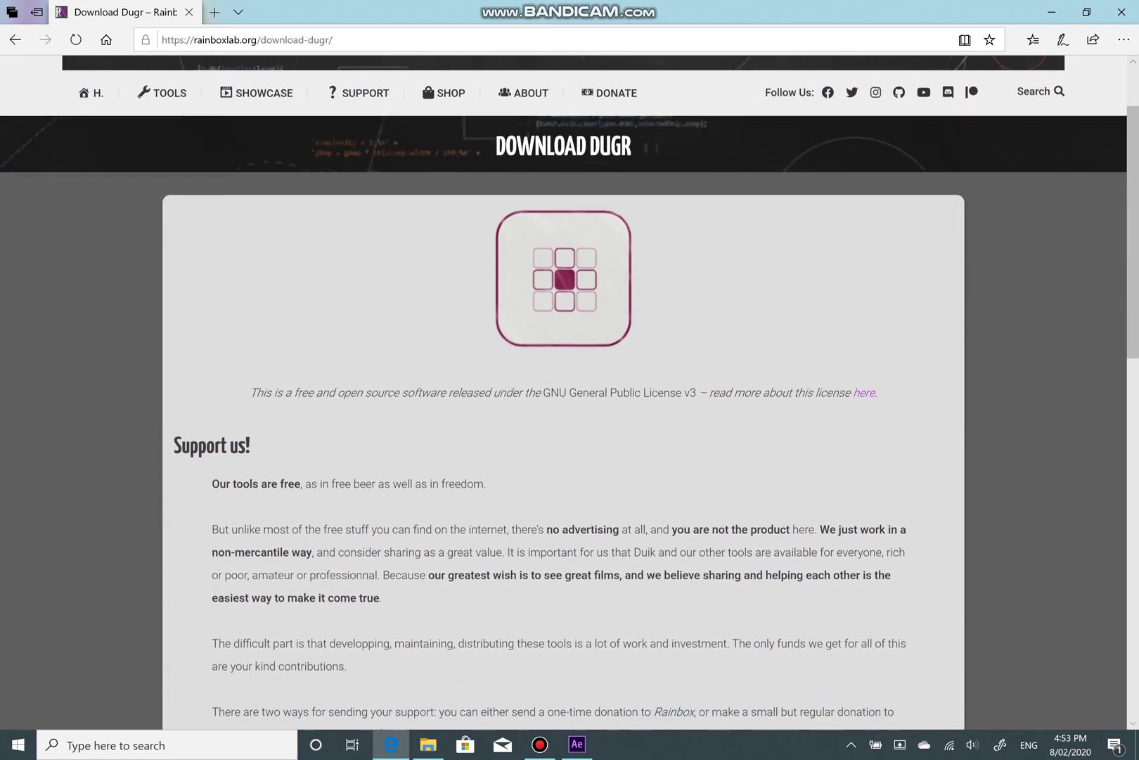
{"action": "scroll", "coordinate": [570, 394], "scroll_direction": "down", "scroll_amount": 4}
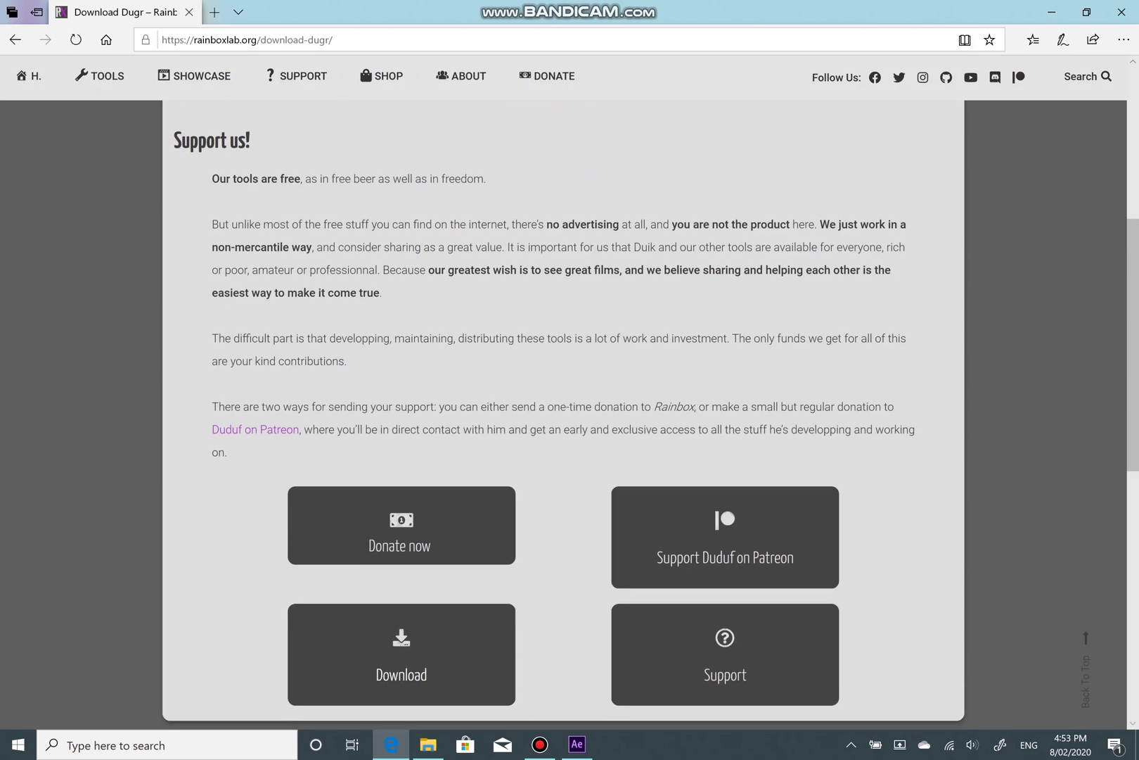
{"action": "scroll", "coordinate": [563, 415], "scroll_direction": "down", "scroll_amount": 1}
{"action": "left_click", "coordinate": [401, 556]}
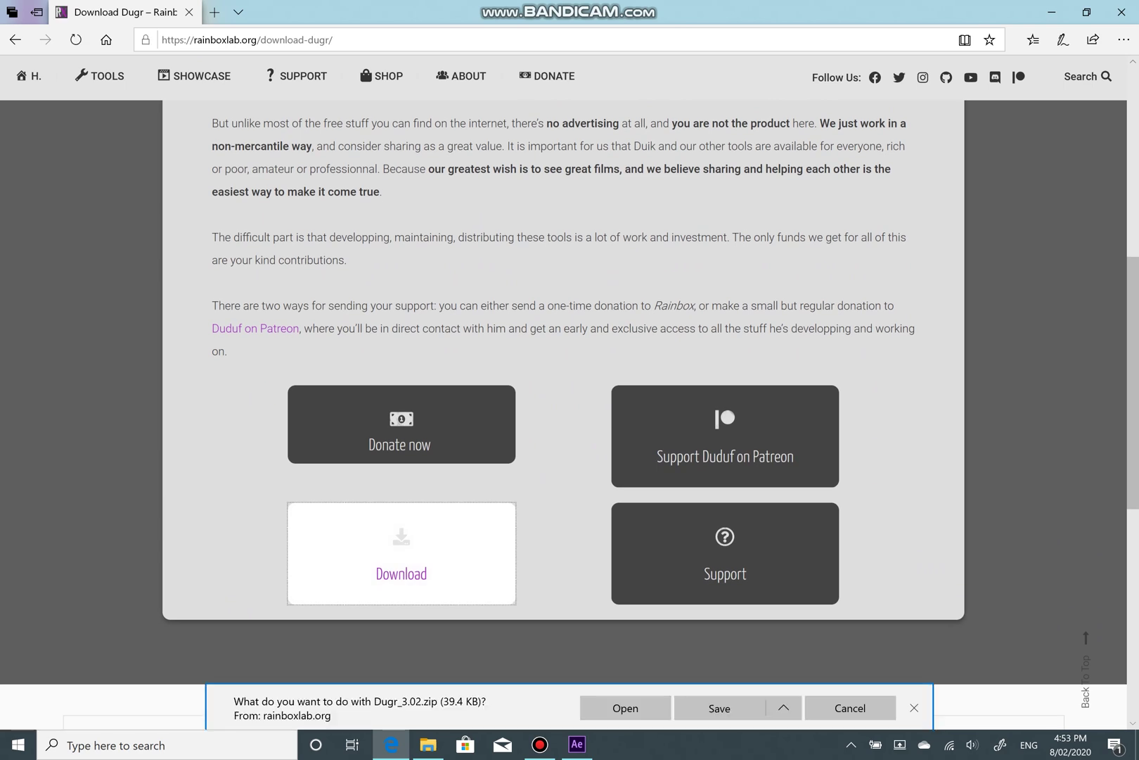
Step: Dismiss the Dugr_3.02.zip download prompt and close the browser
{"action": "scroll", "coordinate": [401, 556], "scroll_direction": "down", "scroll_amount": 2}
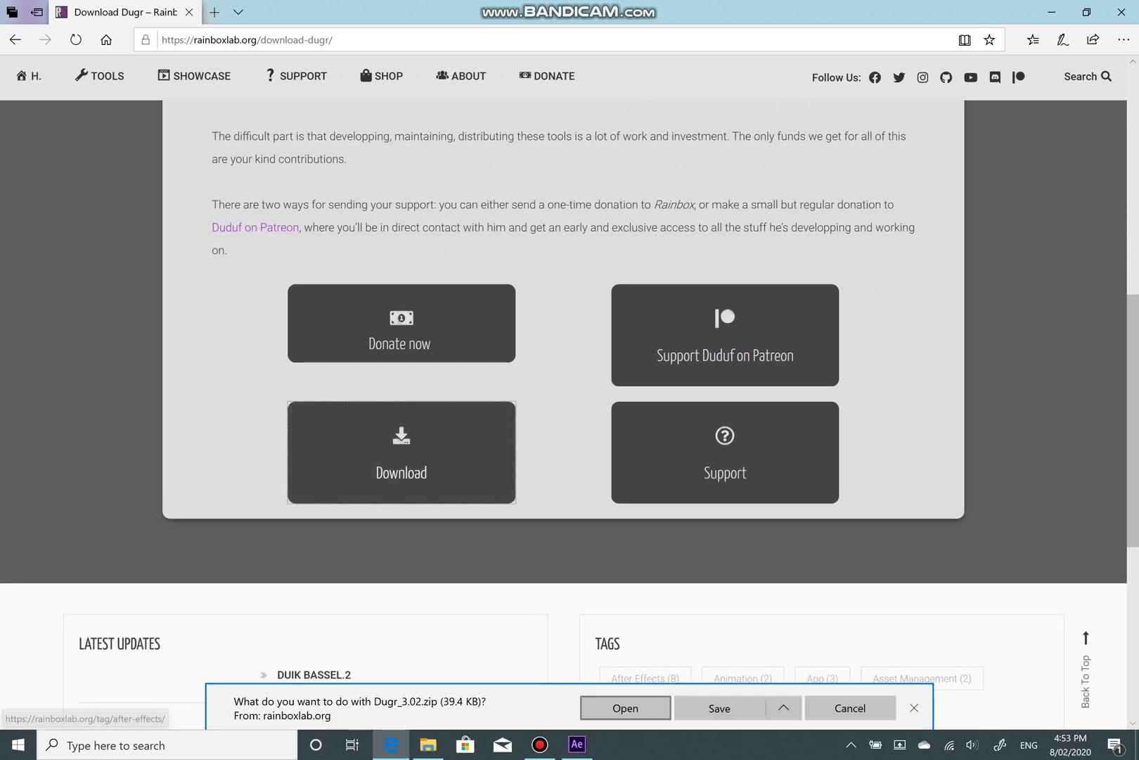
{"action": "left_click", "coordinate": [914, 708]}
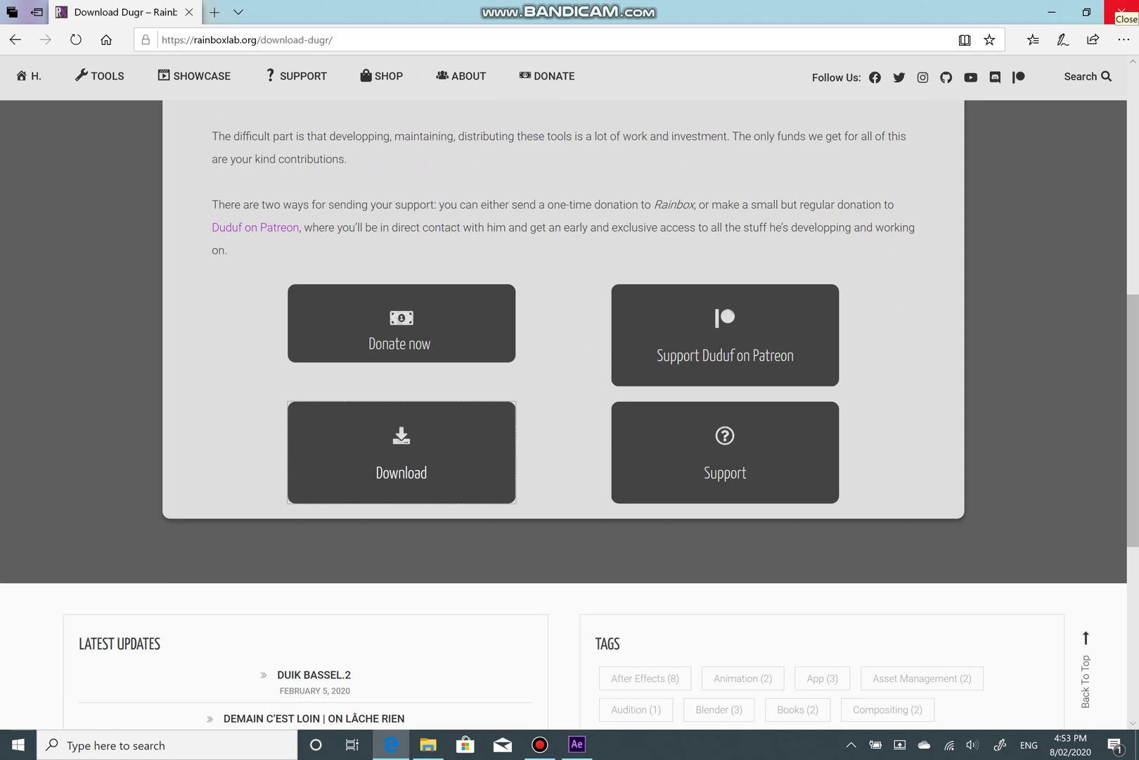
{"action": "left_click", "coordinate": [1121, 12]}
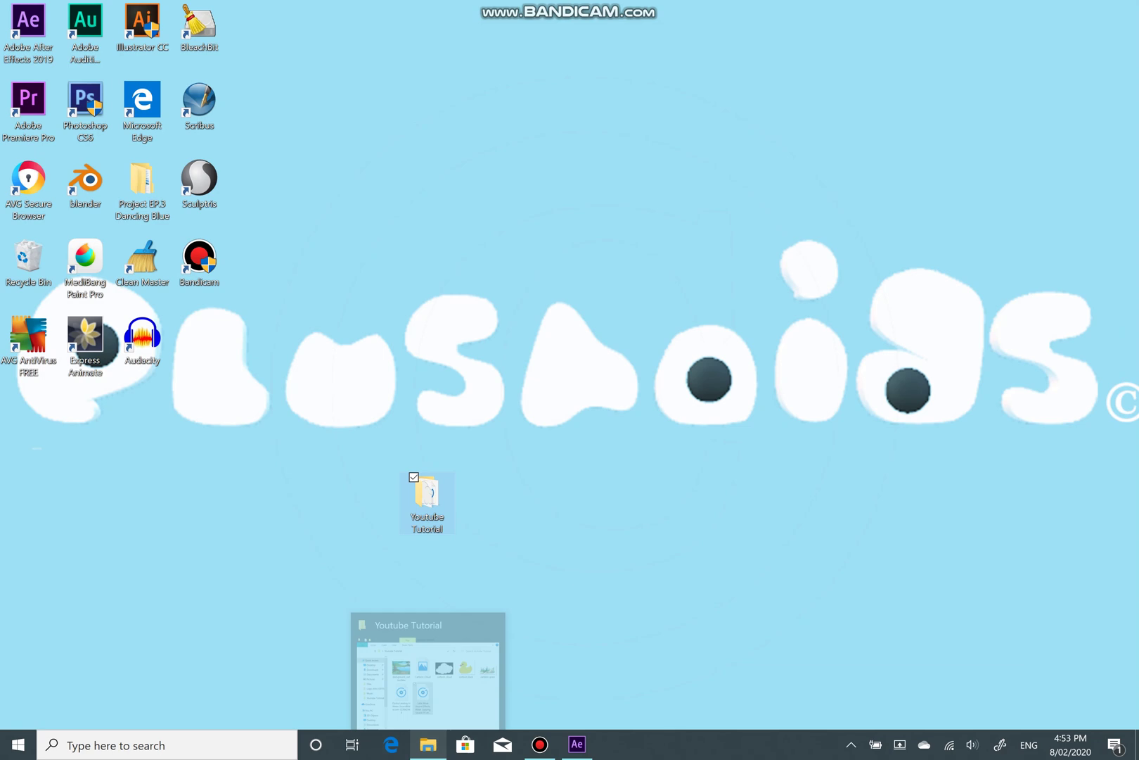
Step: In File Explorer, open the Plugins folder inside Downloads > Adobe > Adobe After Effects CC 2019 x64
{"action": "left_click", "coordinate": [434, 743]}
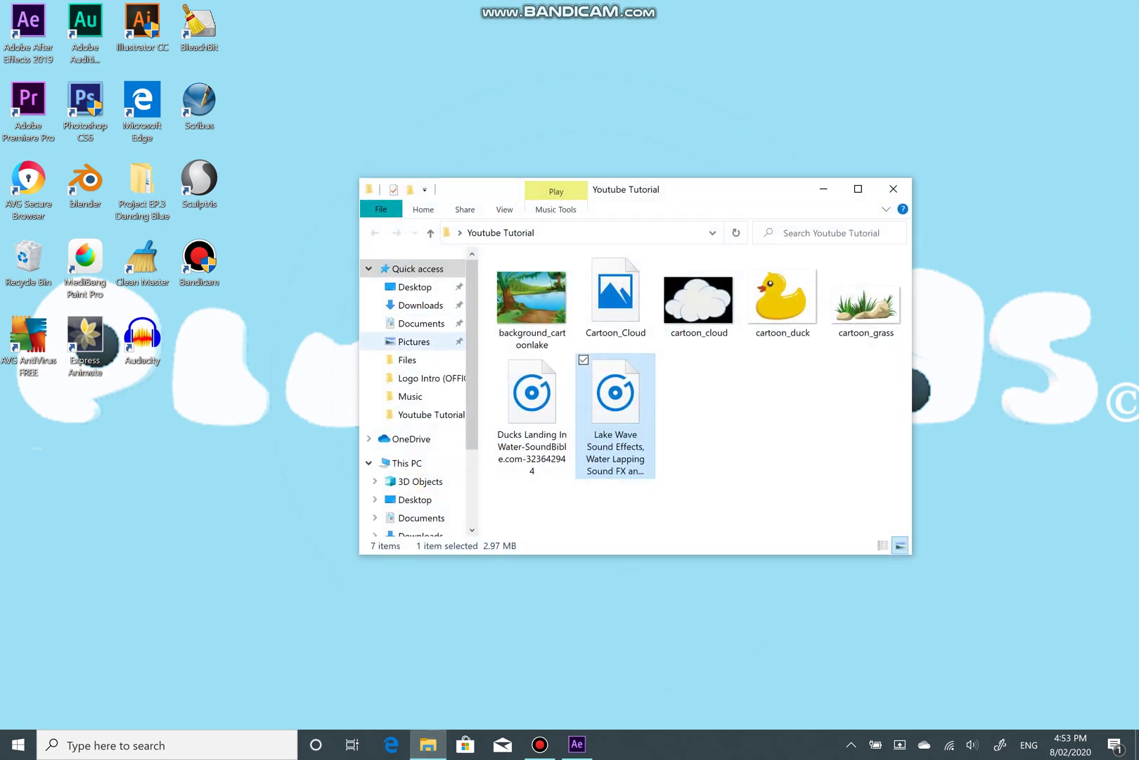
{"action": "scroll", "coordinate": [415, 394], "scroll_direction": "down", "scroll_amount": 1}
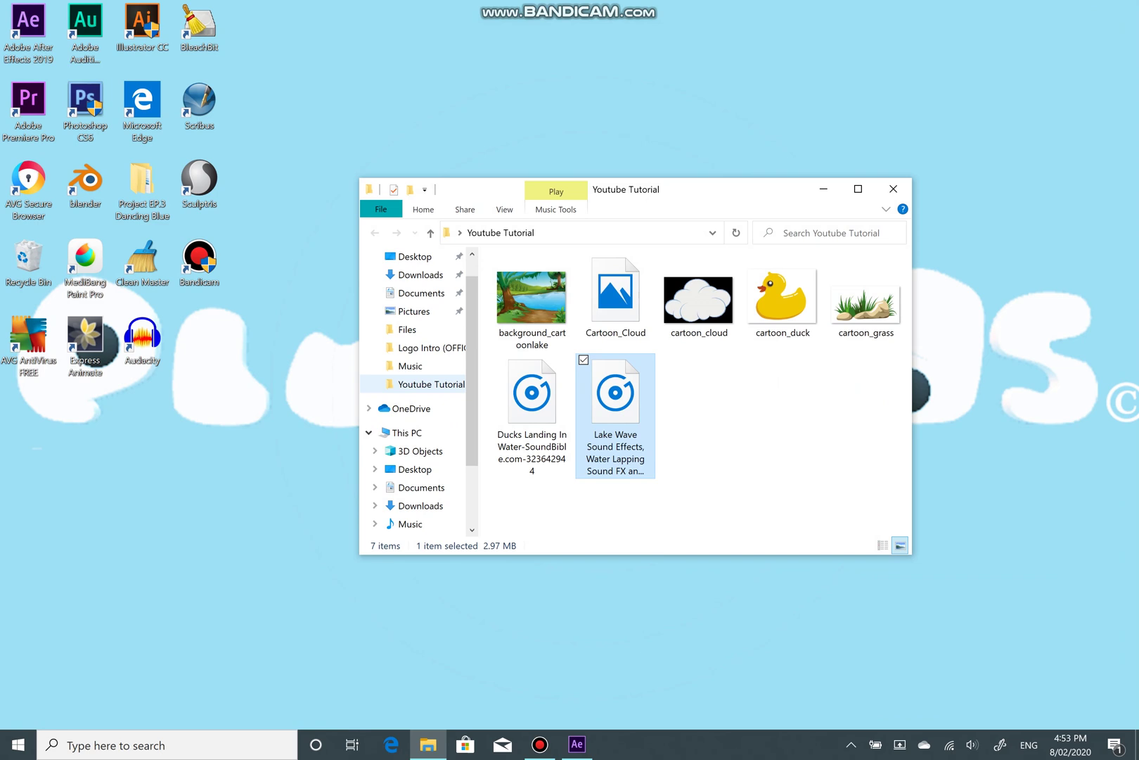
{"action": "left_click", "coordinate": [420, 274]}
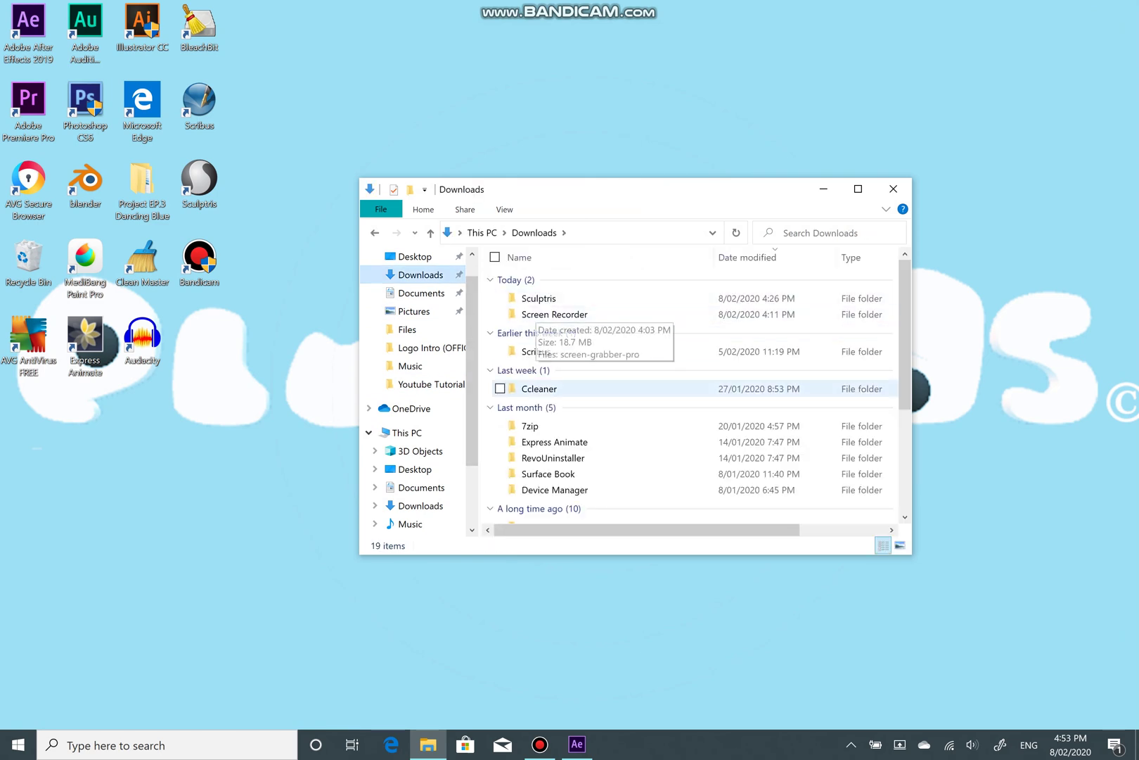
{"action": "scroll", "coordinate": [555, 456], "scroll_direction": "down", "scroll_amount": 3}
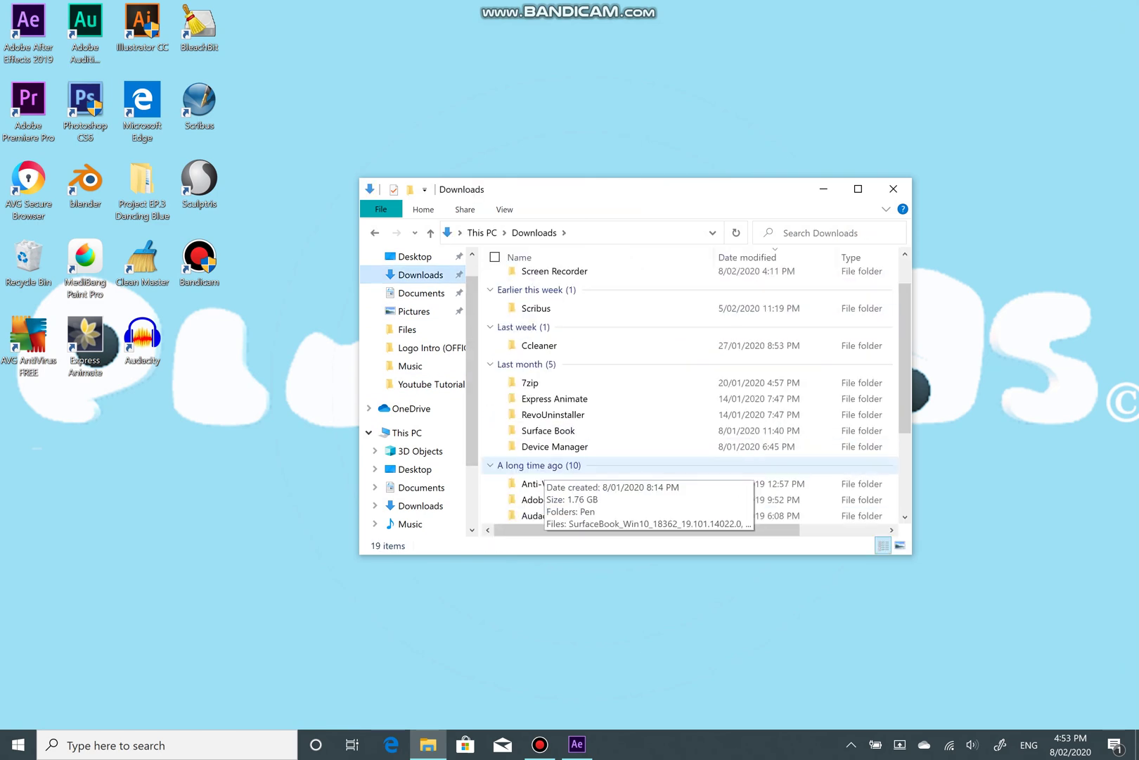
{"action": "left_click", "coordinate": [547, 436]}
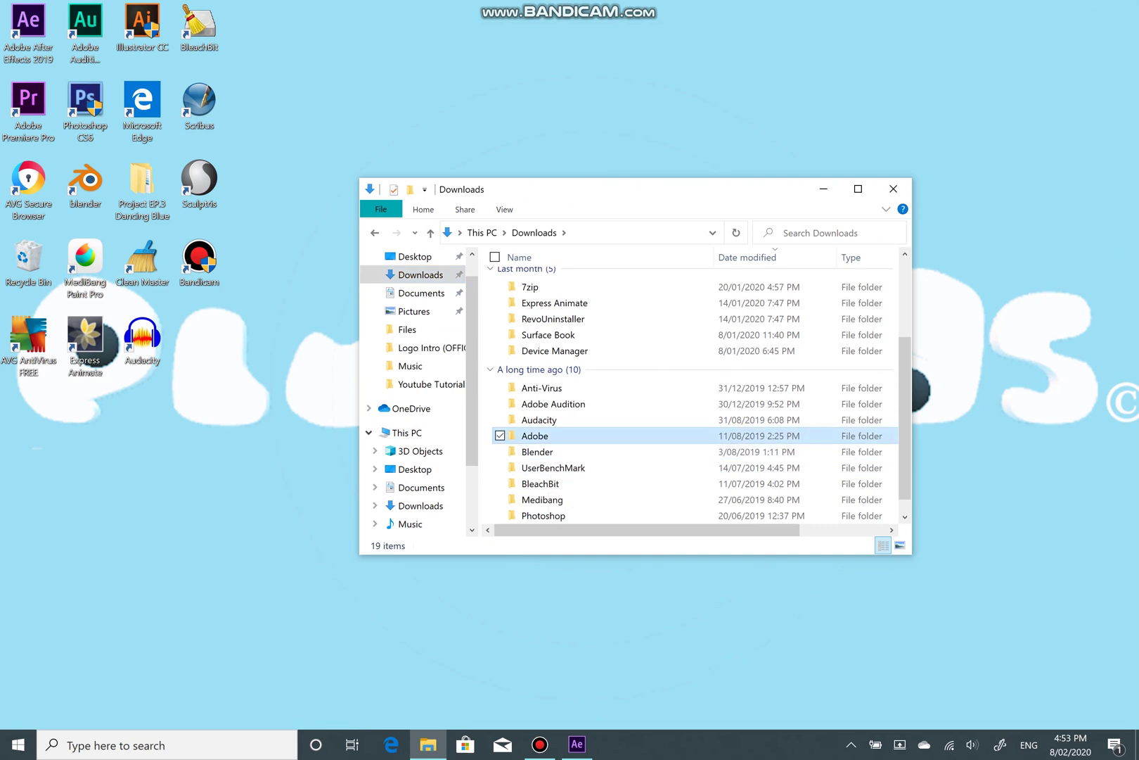
{"action": "double_click", "coordinate": [547, 436]}
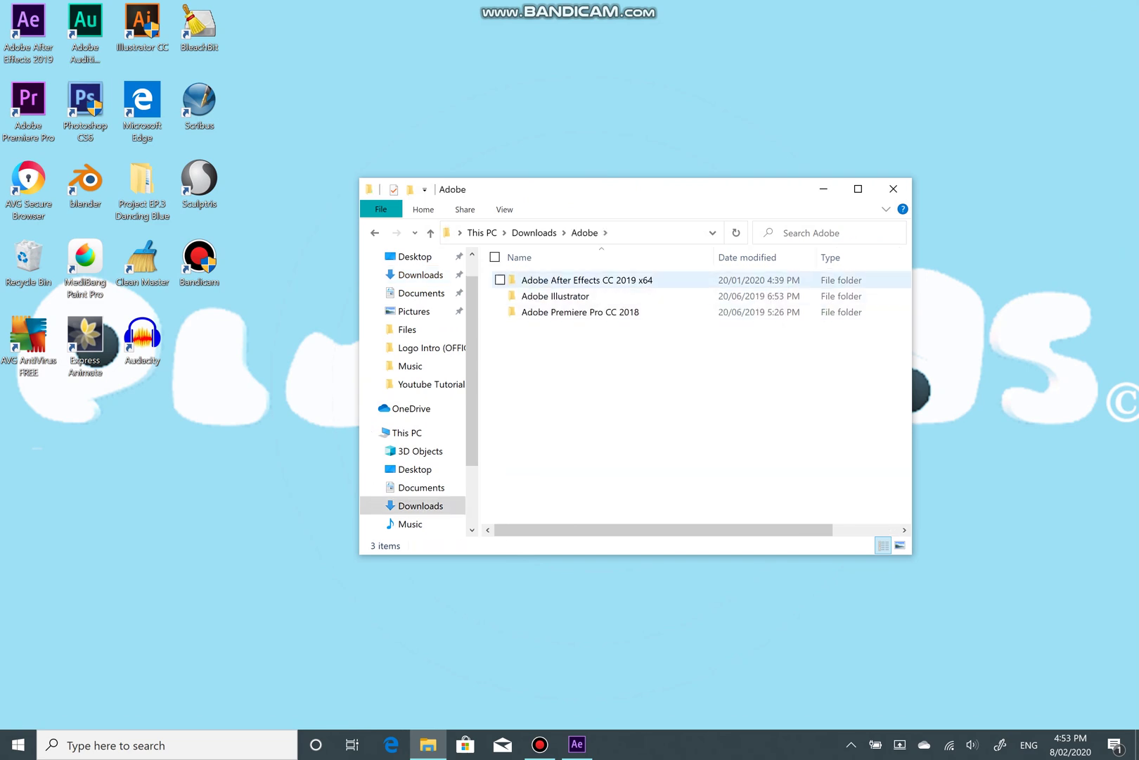
{"action": "double_click", "coordinate": [584, 281]}
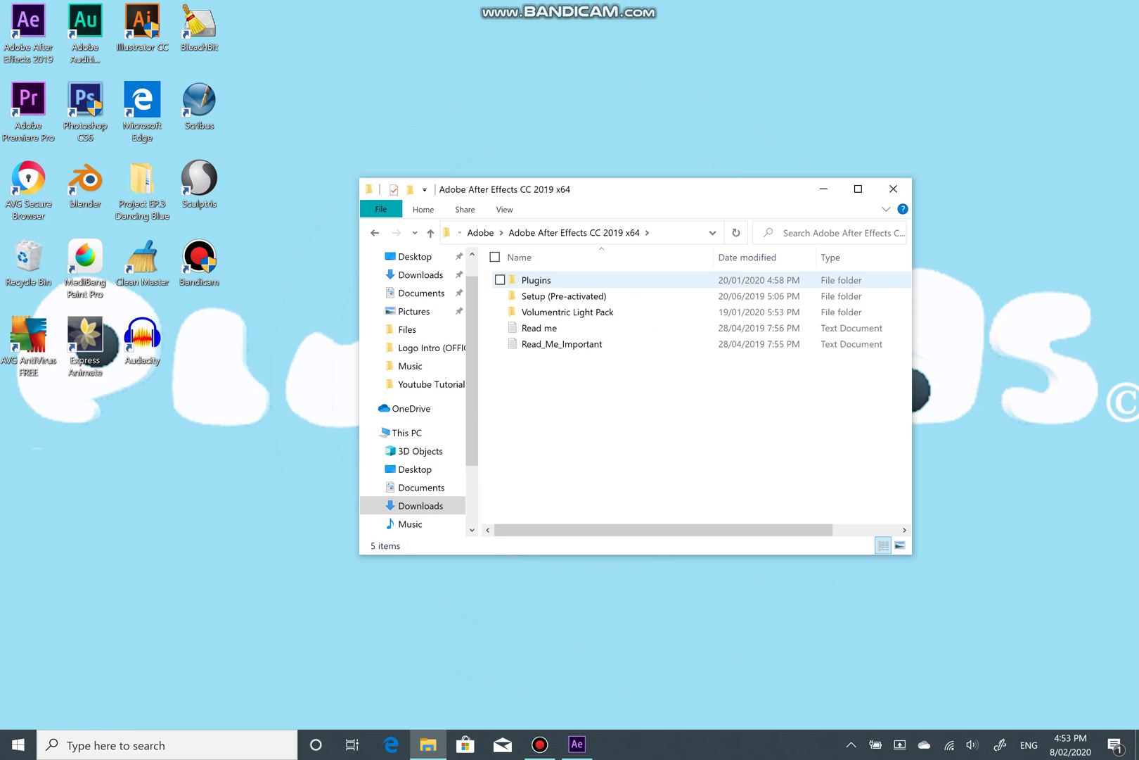
{"action": "double_click", "coordinate": [524, 280]}
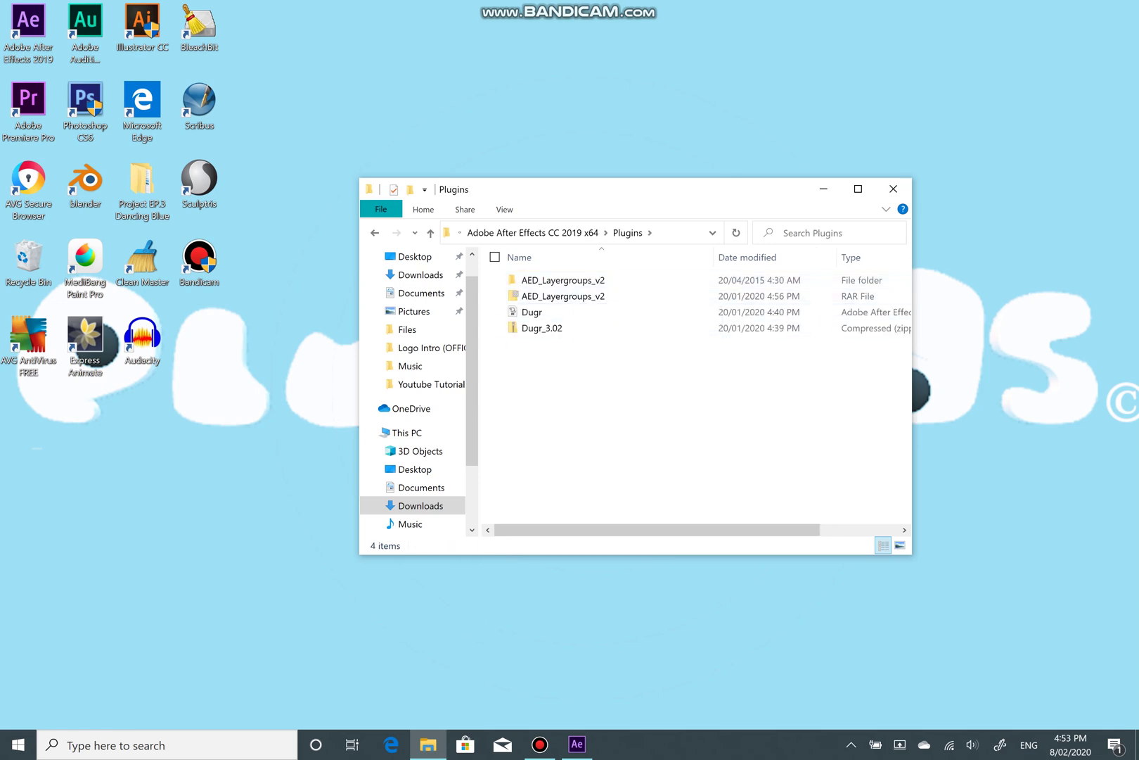
Step: Copy the Dugr script file from the Dugr_3.02 archive and close the folder window
{"action": "double_click", "coordinate": [542, 328]}
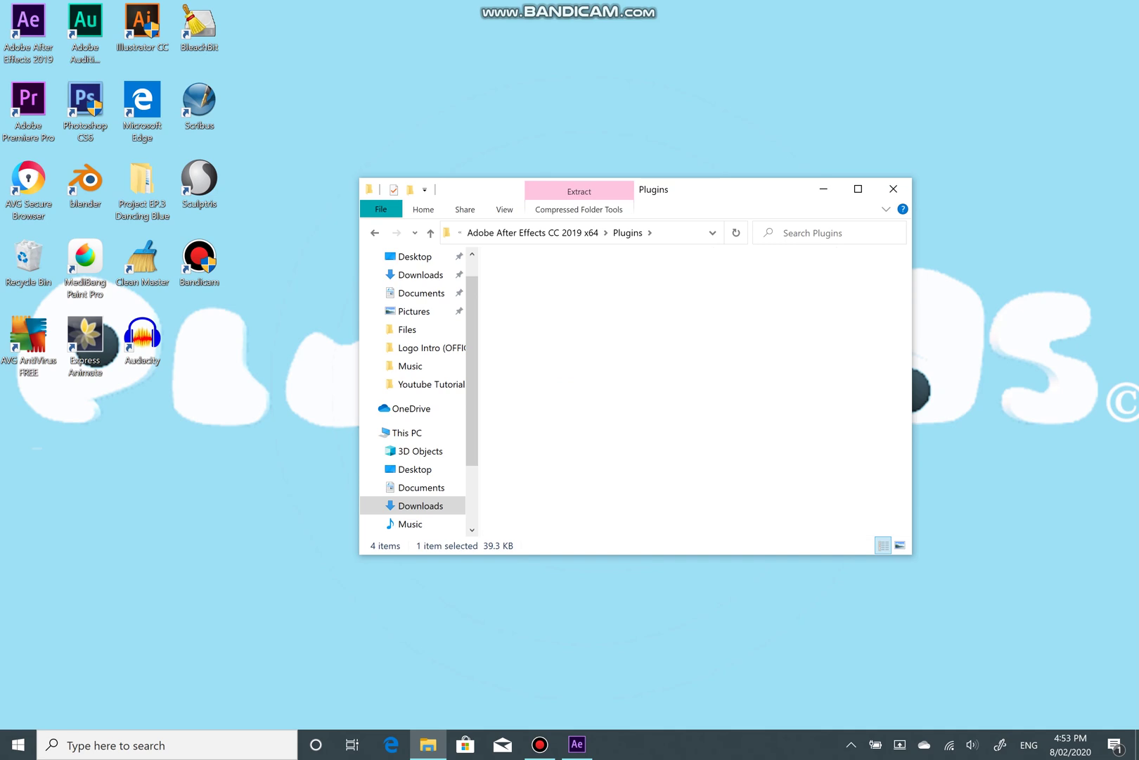
{"action": "right_click", "coordinate": [538, 282]}
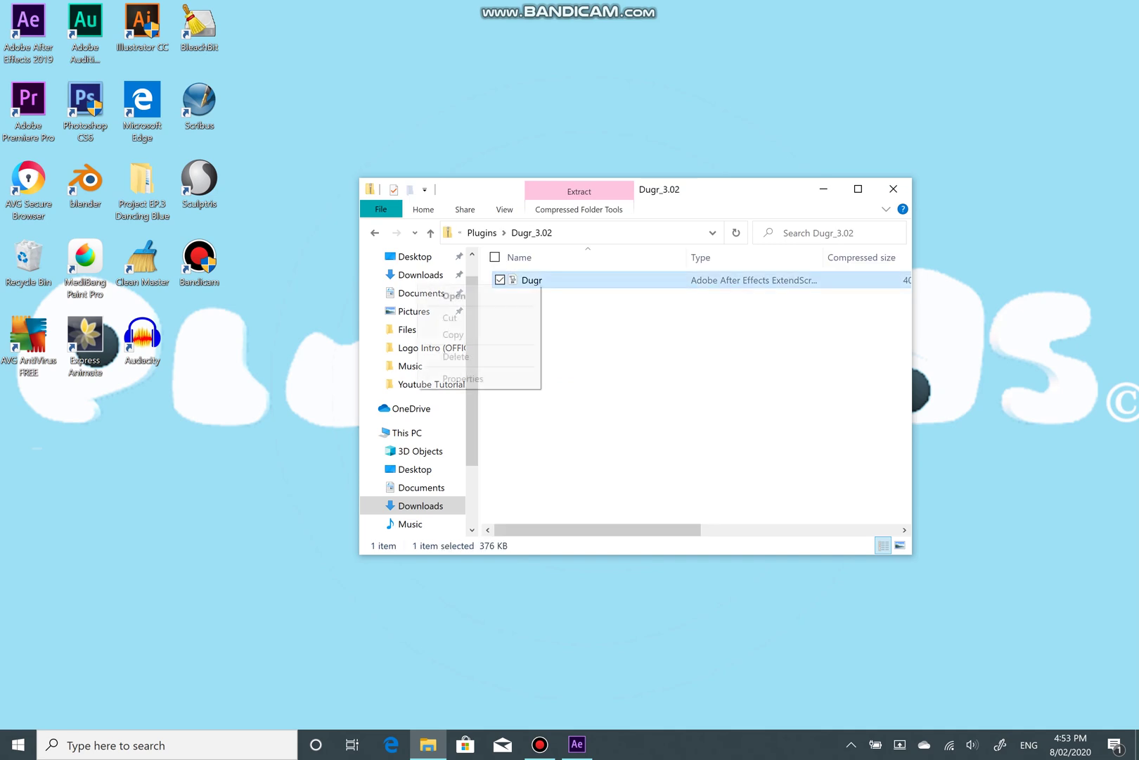
{"action": "left_click", "coordinate": [464, 335]}
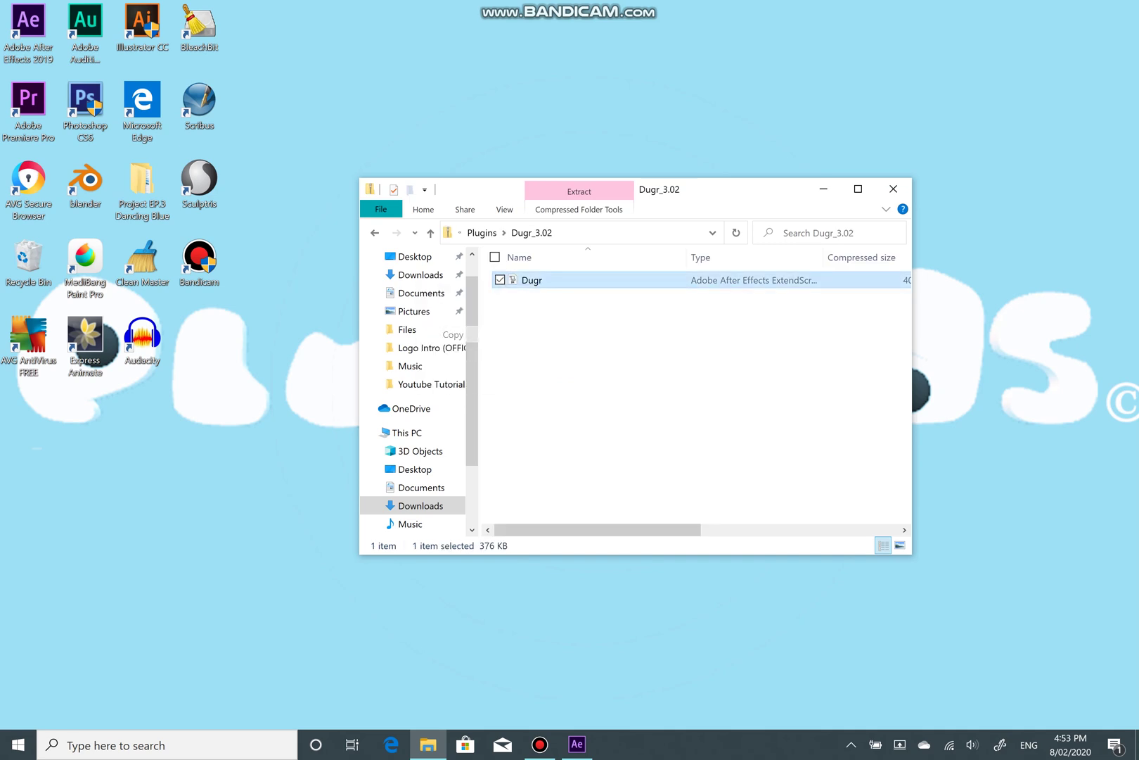
{"action": "left_click", "coordinate": [569, 352]}
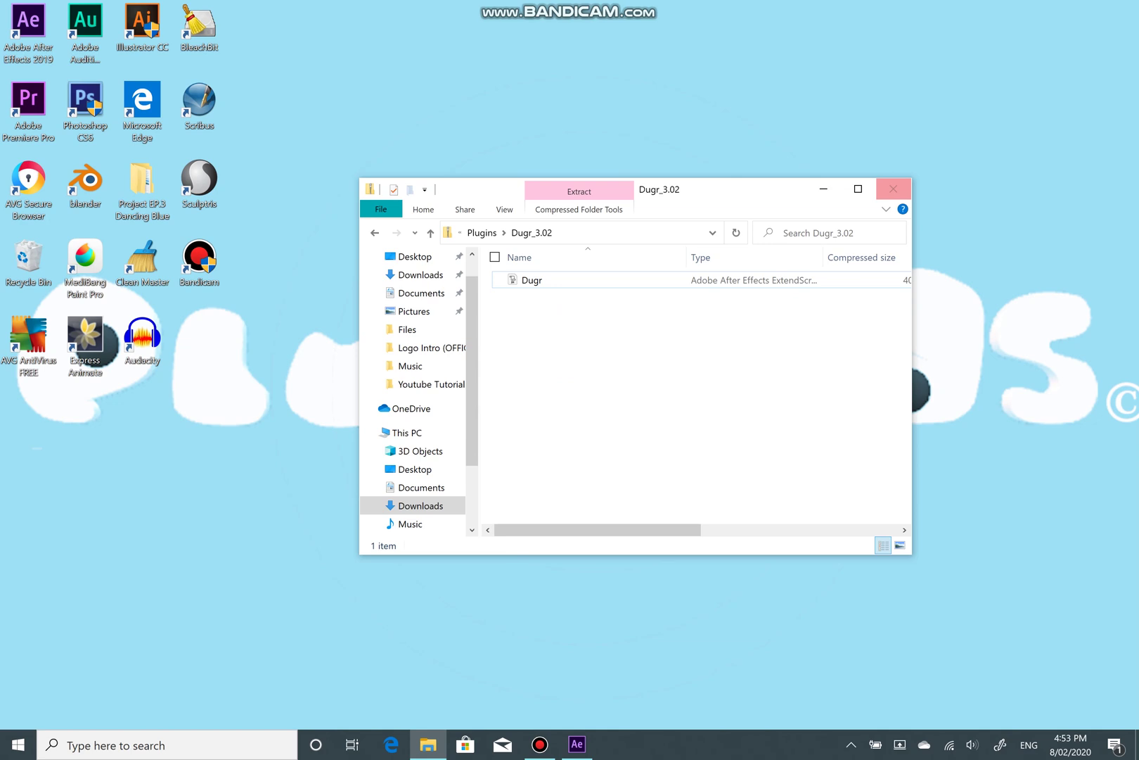
{"action": "left_click", "coordinate": [893, 188]}
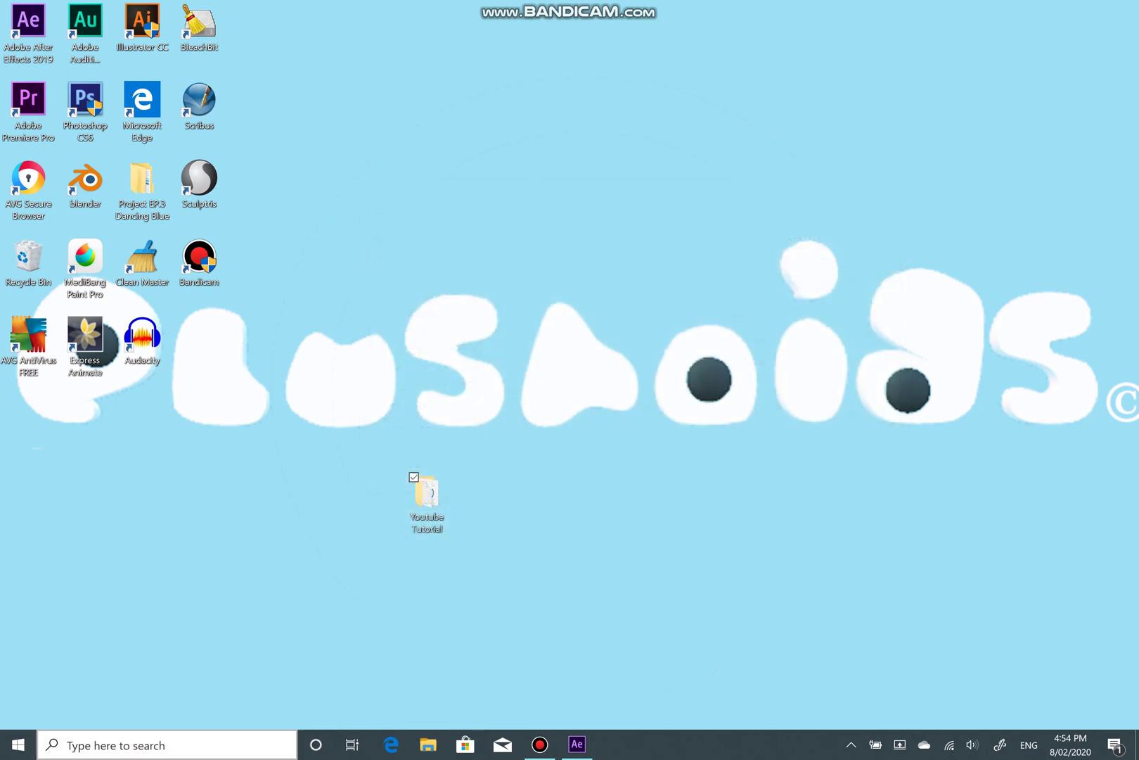
Step: Search Windows for "after" and open the file location of the Adobe After Effects 2019 app
{"action": "left_click", "coordinate": [166, 745]}
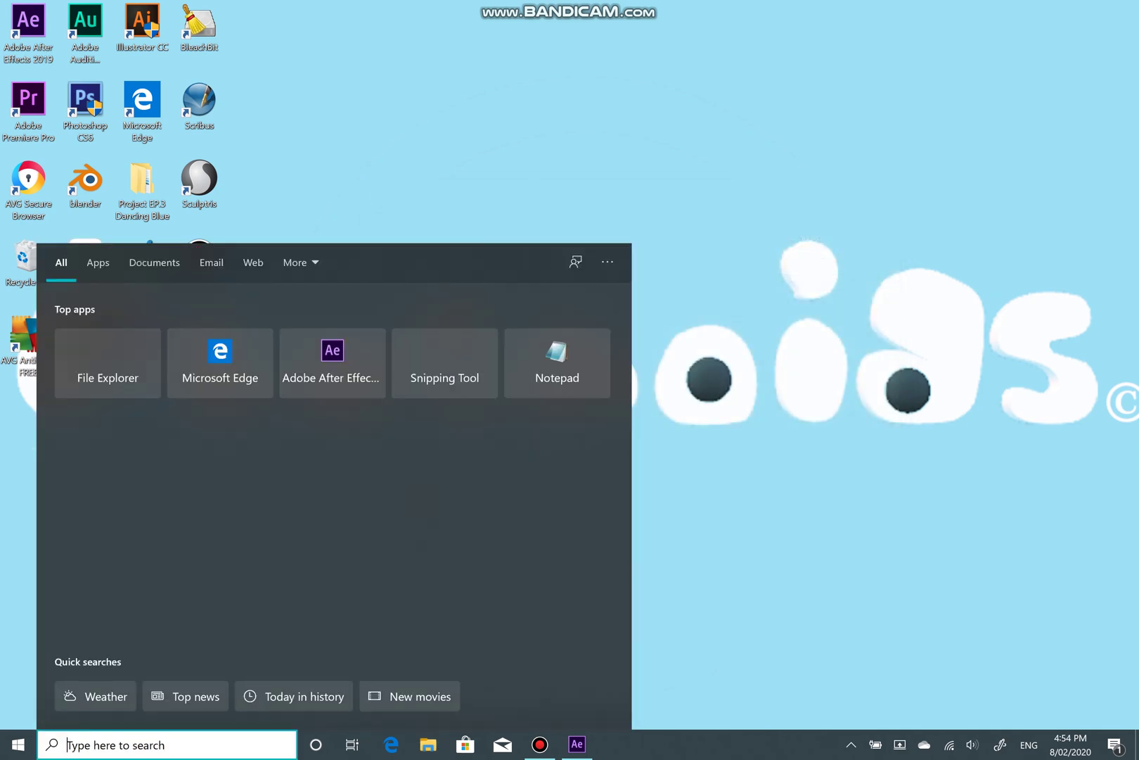
{"action": "type", "text": "after"}
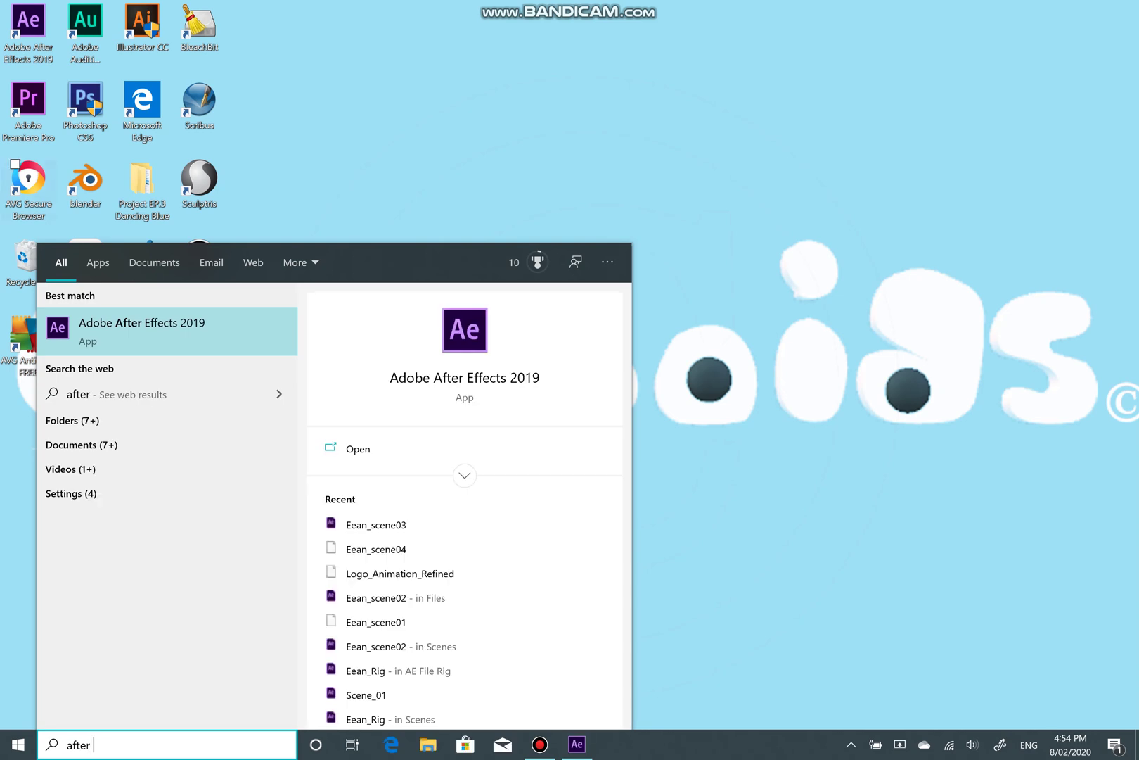
{"action": "right_click", "coordinate": [130, 330]}
{"action": "left_click", "coordinate": [194, 367]}
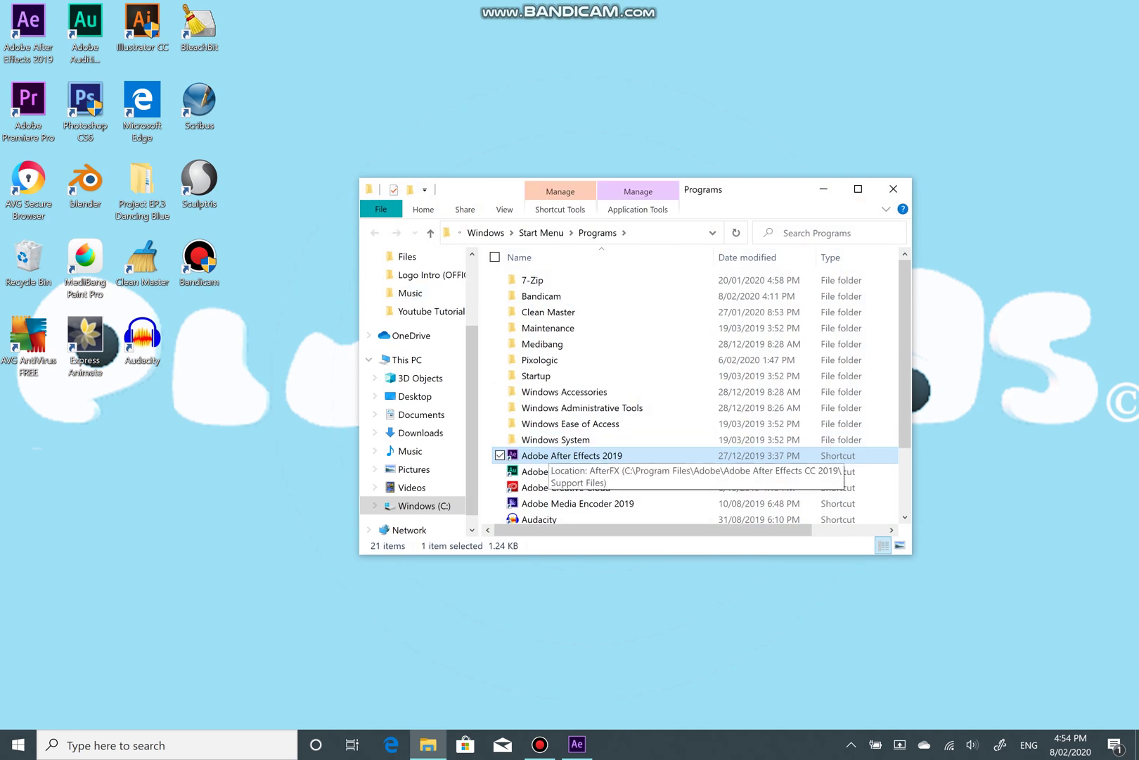
Step: Open the Support Files folder through the properties of the Adobe After Effects 2019 shortcut
{"action": "right_click", "coordinate": [556, 455]}
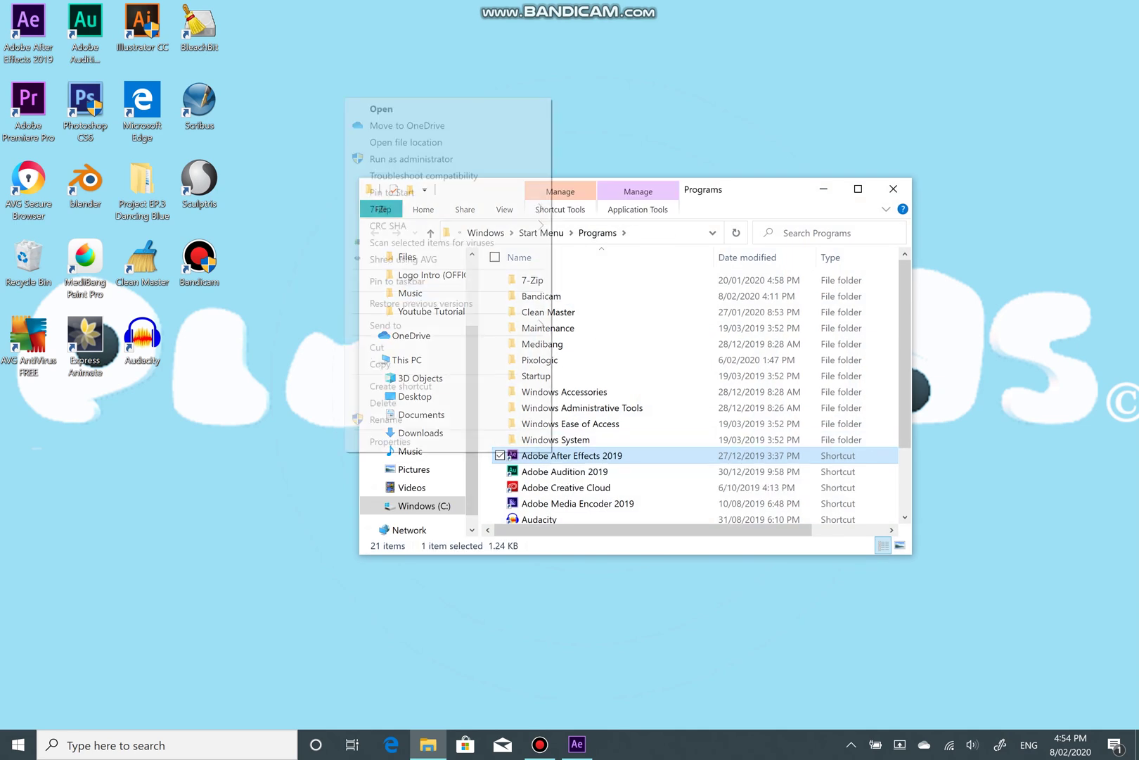
{"action": "left_click", "coordinate": [390, 442]}
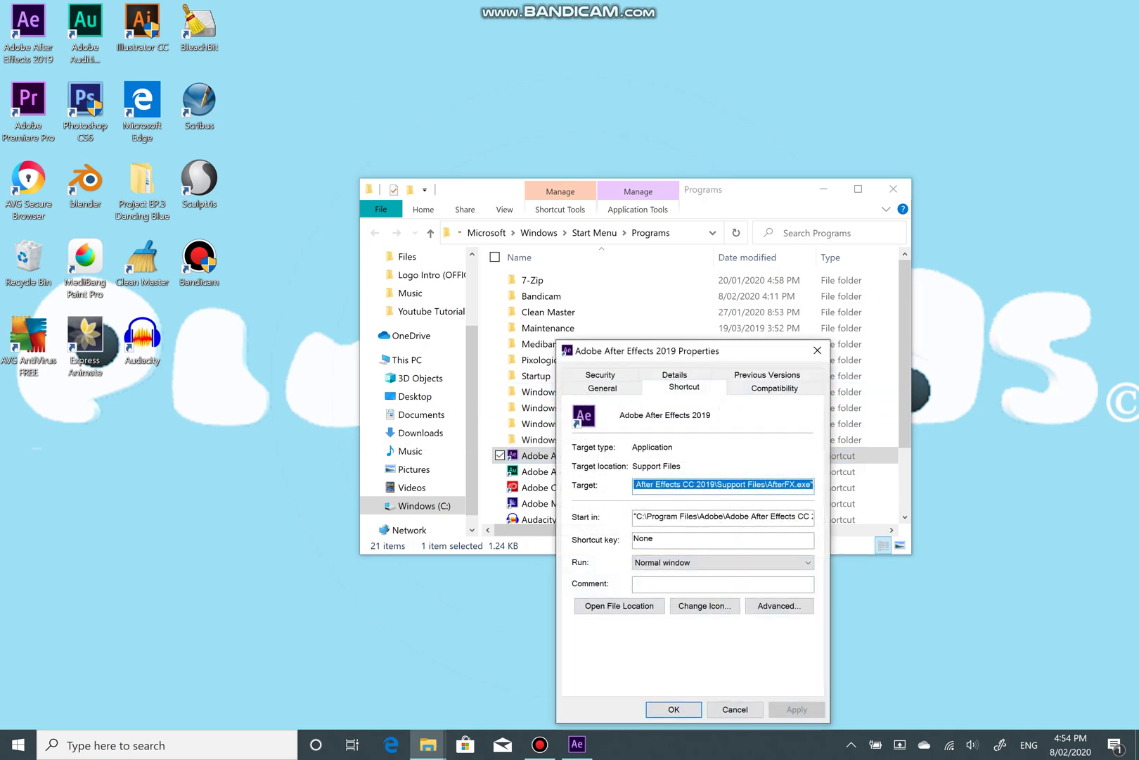
{"action": "left_click", "coordinate": [619, 605]}
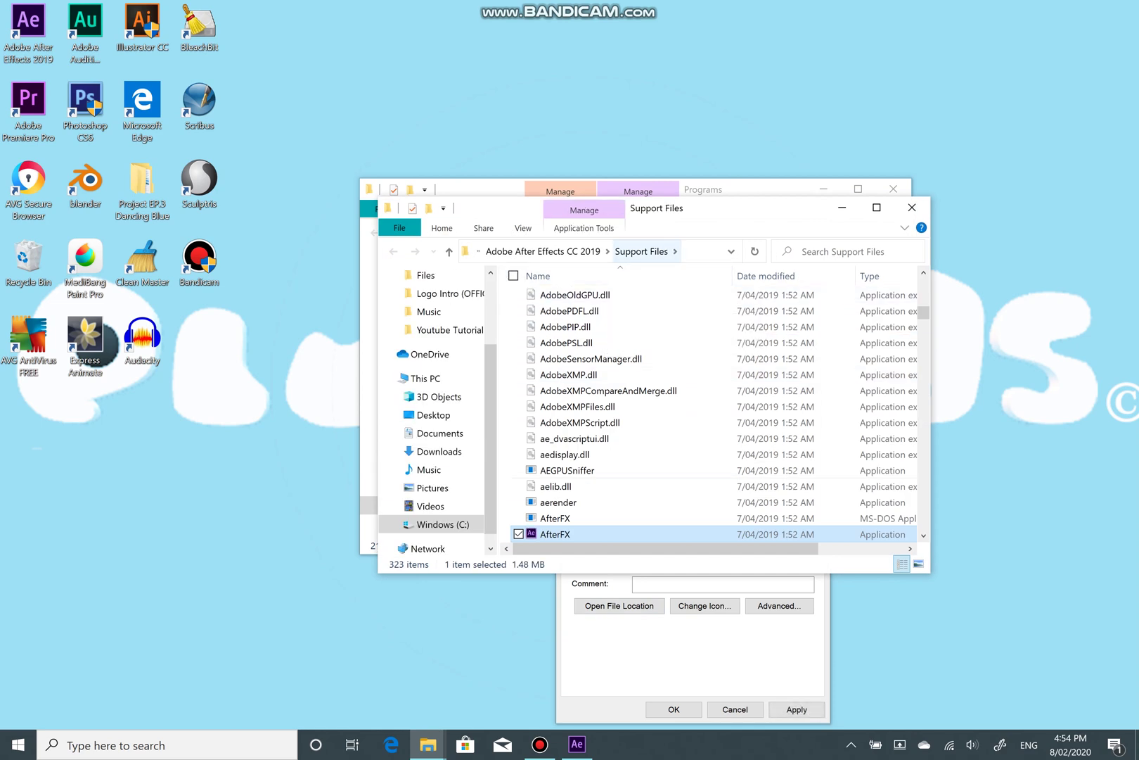
Step: Open the ScriptUI Panels folder inside Support Files > Scripts
{"action": "scroll", "coordinate": [582, 458], "scroll_direction": "up", "scroll_amount": 3}
{"action": "scroll", "coordinate": [582, 461], "scroll_direction": "up", "scroll_amount": 1}
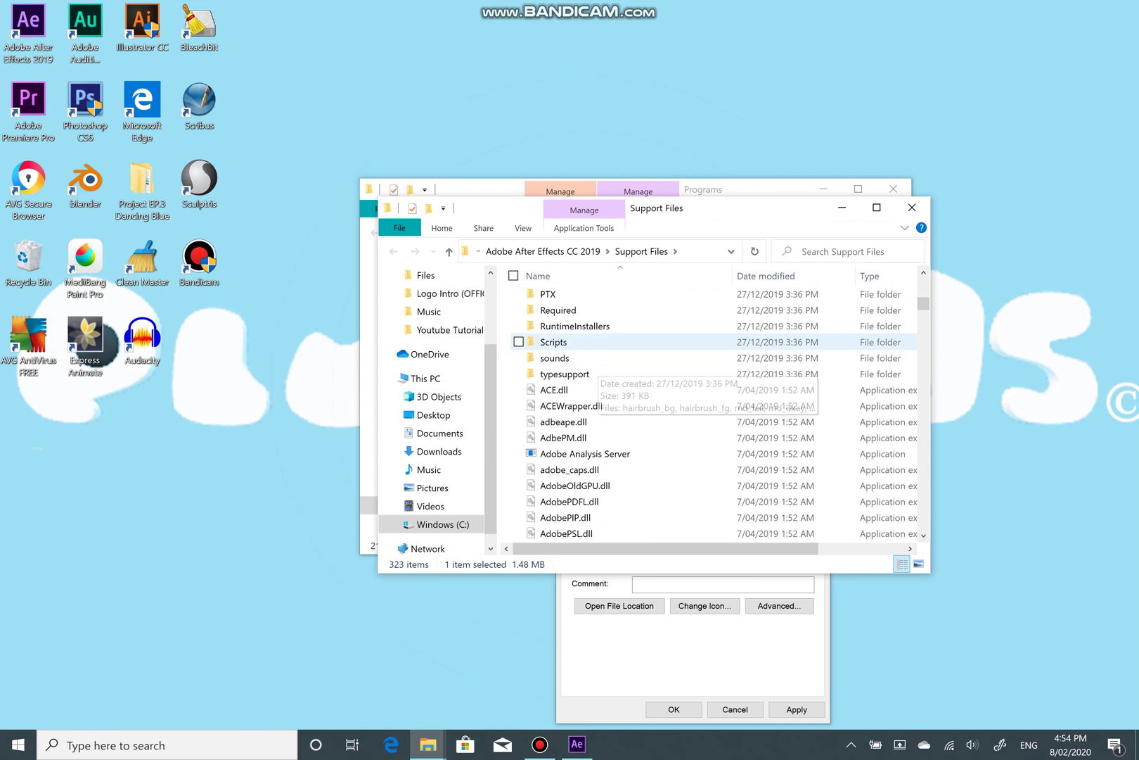
{"action": "double_click", "coordinate": [584, 343]}
{"action": "double_click", "coordinate": [569, 331]}
{"action": "right_click", "coordinate": [406, 375]}
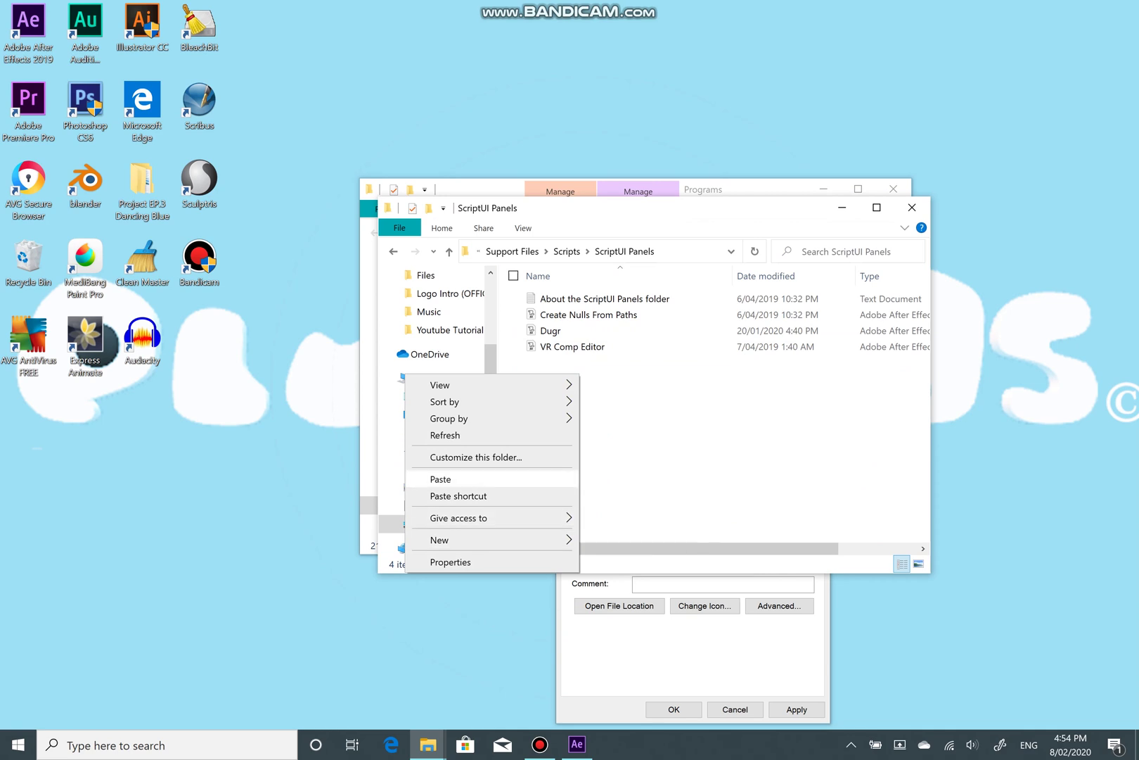
{"action": "left_click", "coordinate": [661, 408]}
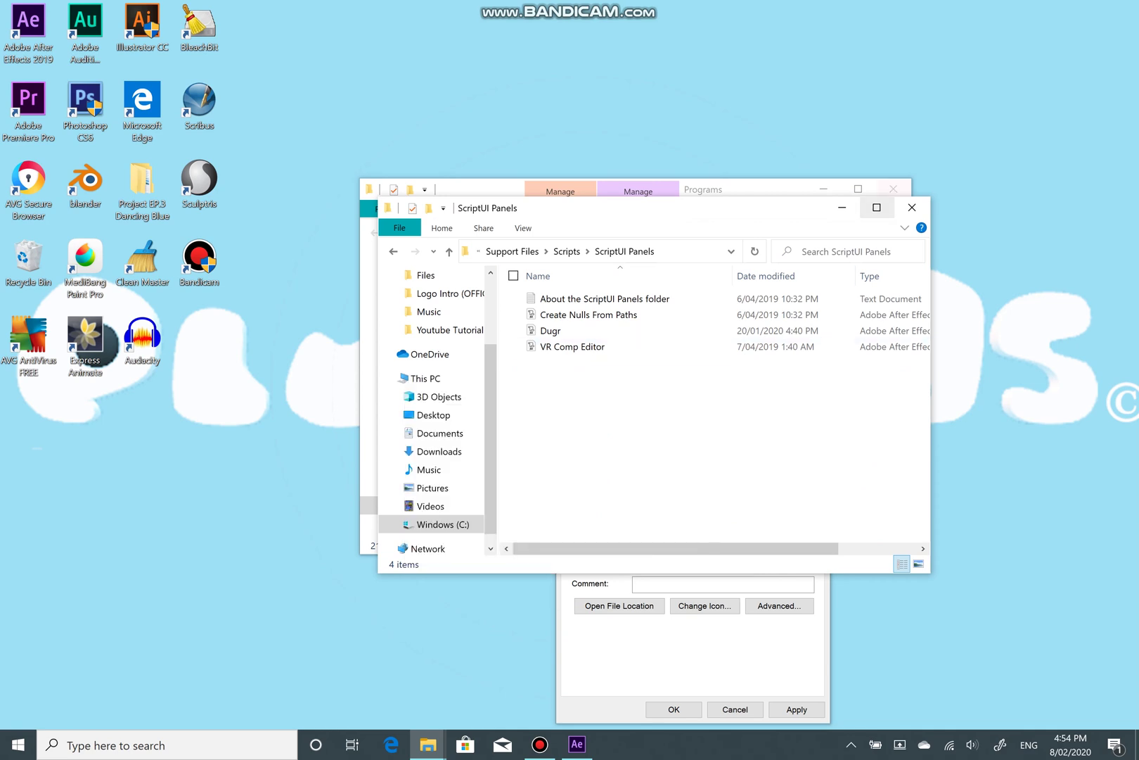
Step: Close both folder windows and the Adobe After Effects 2019 properties dialog
{"action": "left_click", "coordinate": [912, 207]}
{"action": "left_click", "coordinate": [893, 188]}
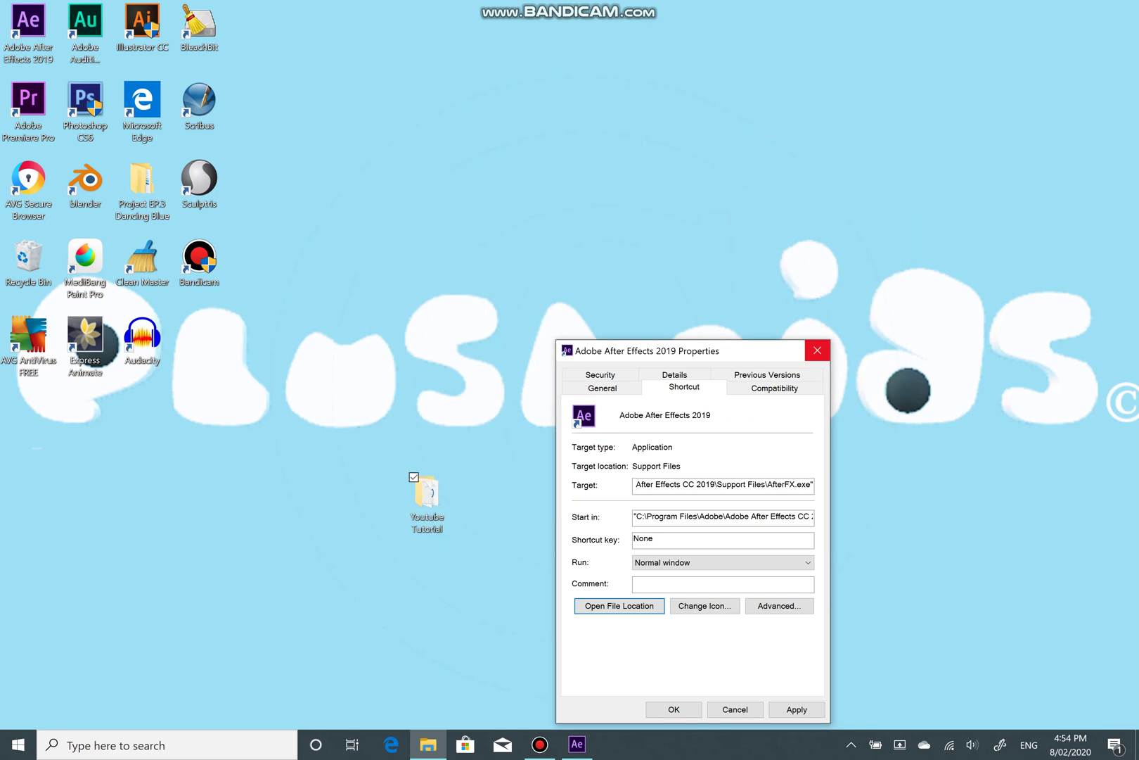
{"action": "left_click", "coordinate": [817, 349]}
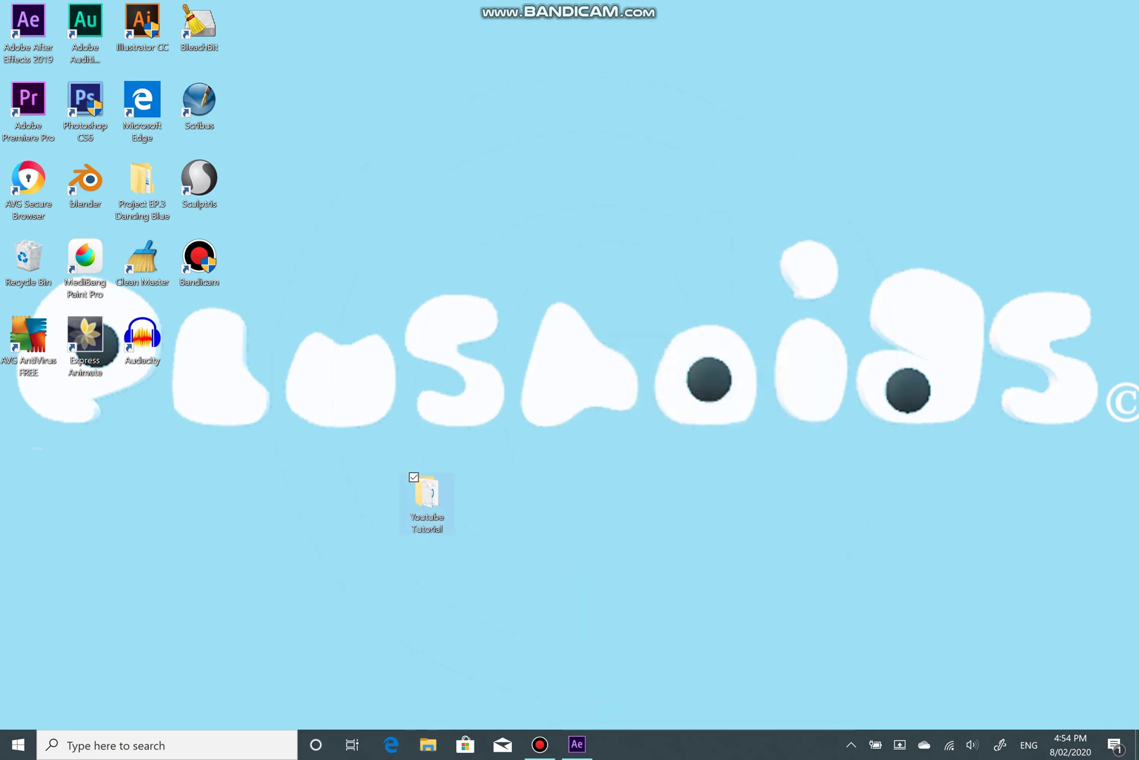
Step: Switch to After Effects and look up the Dugr.jsx panel entry and the command for installing a script file
{"action": "left_click", "coordinate": [577, 744]}
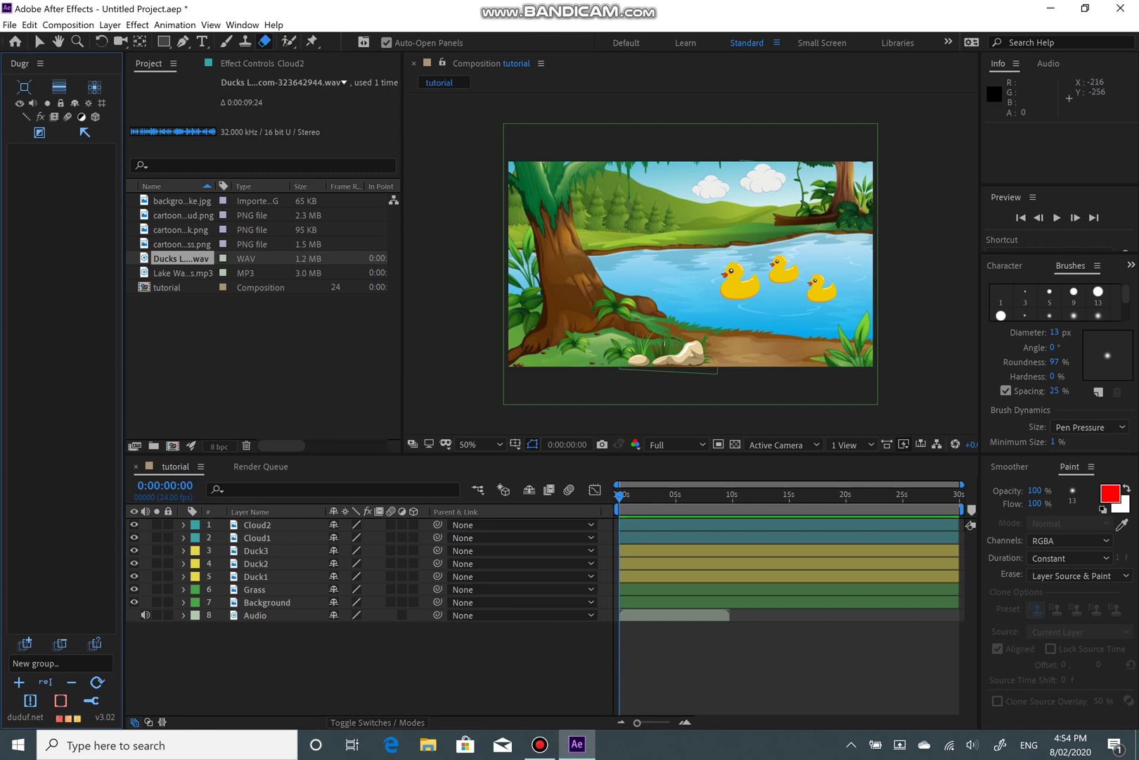
{"action": "left_click", "coordinate": [242, 25]}
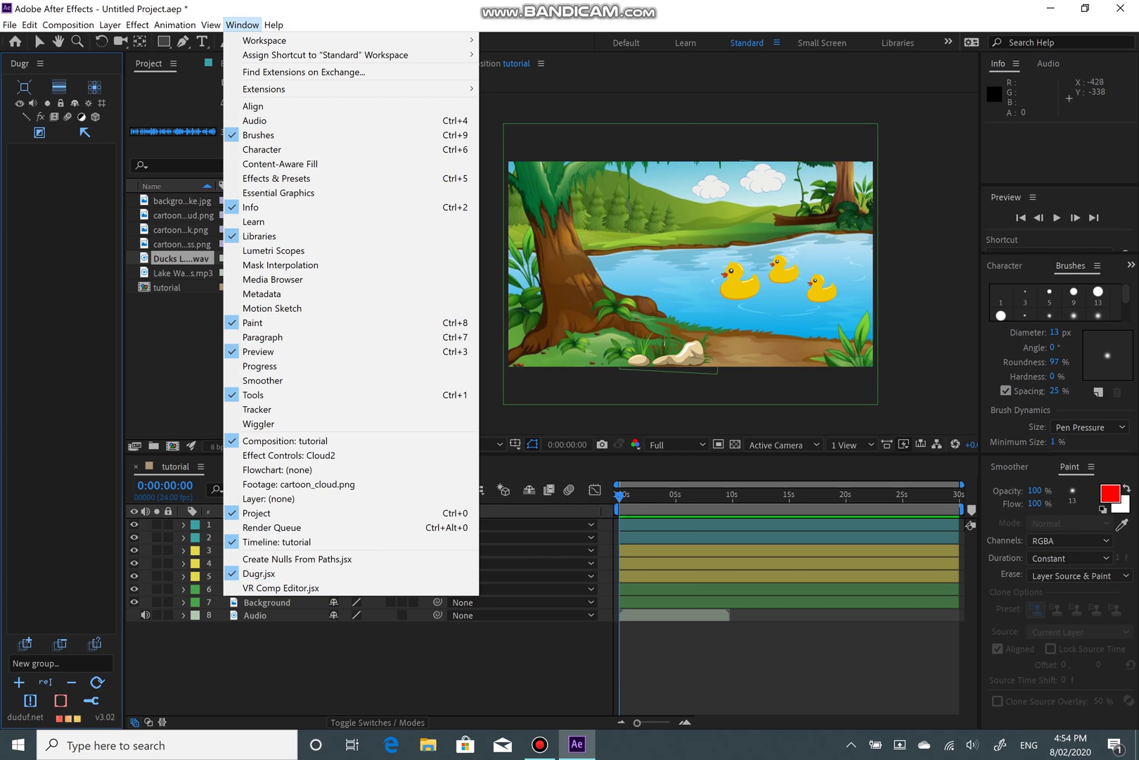
{"action": "left_click", "coordinate": [534, 106]}
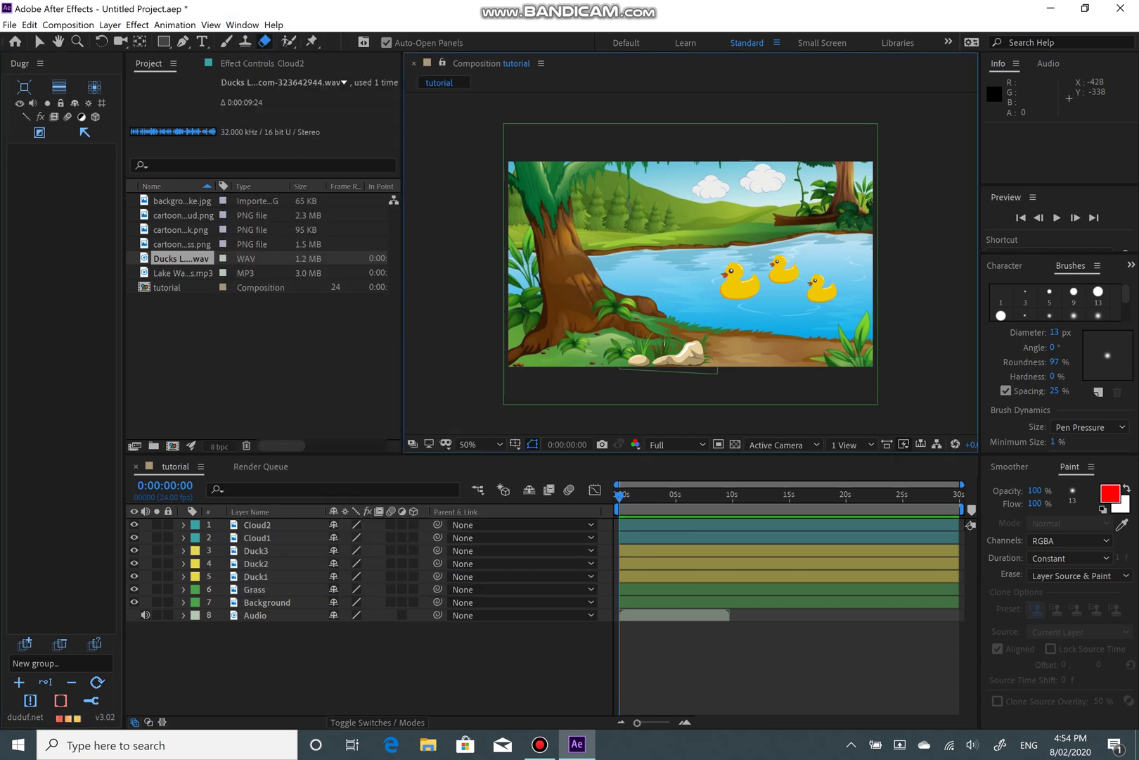
{"action": "left_click", "coordinate": [10, 25]}
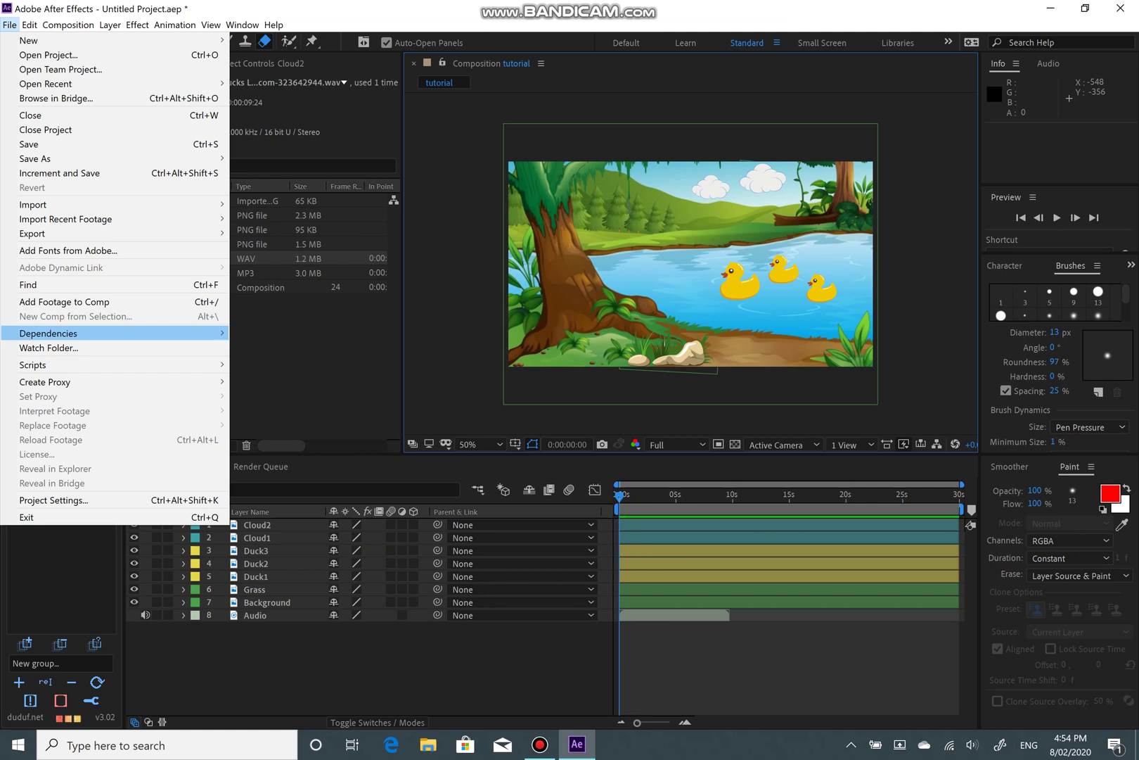
{"action": "mouse_move", "coordinate": [33, 364]}
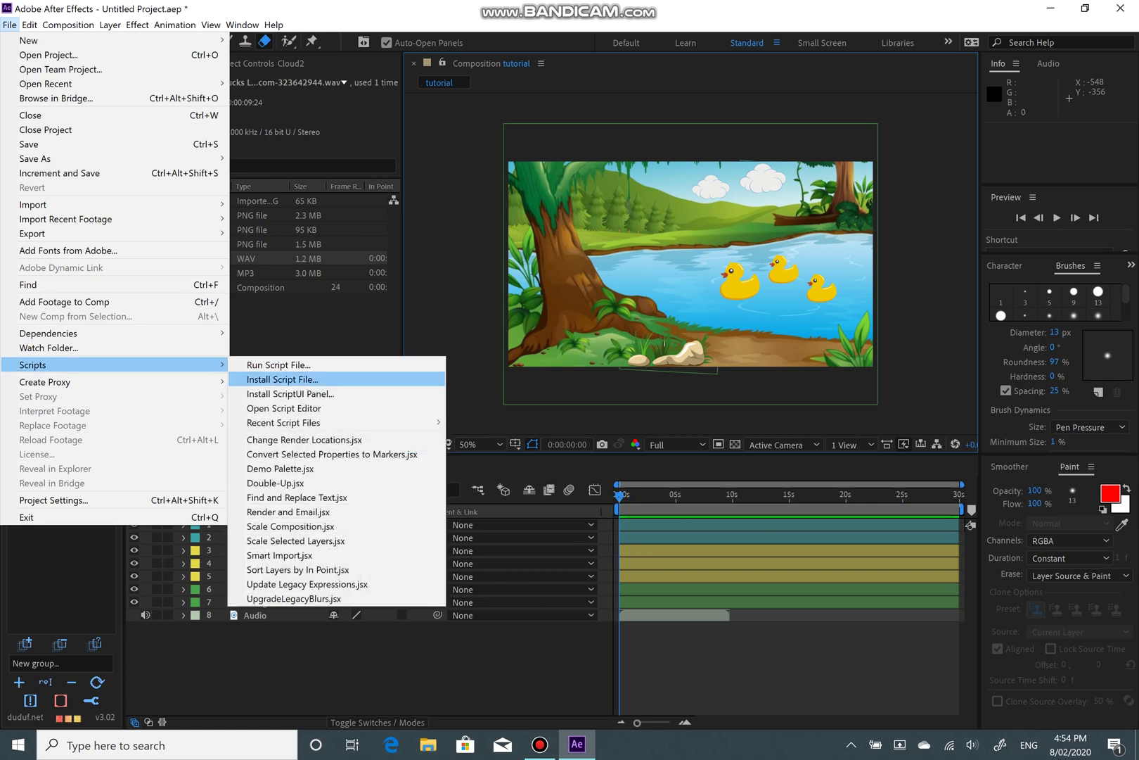
{"action": "left_click", "coordinate": [282, 380]}
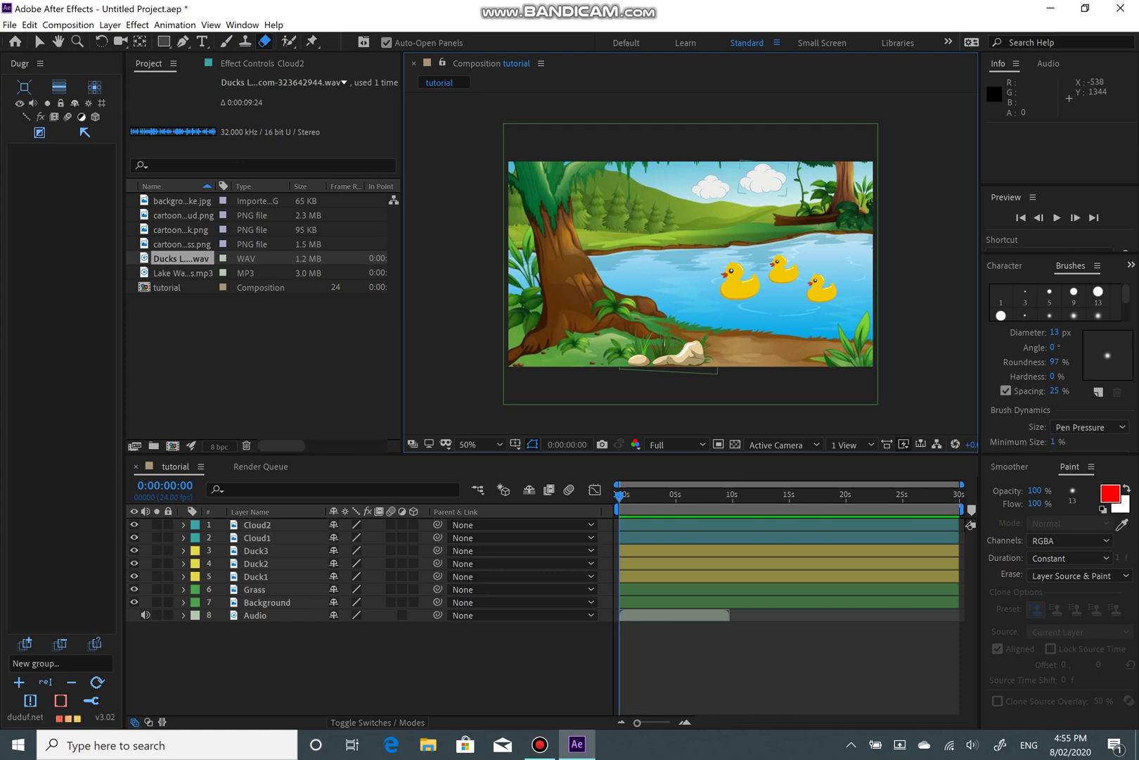
Step: Create a Dugr group named Clouds from the Cloud2 and Cloud1 layers, and clear the layer selection
{"action": "left_click", "coordinate": [257, 525]}
{"action": "left_click", "coordinate": [255, 615], "text": "shift"}
{"action": "left_click", "coordinate": [257, 525]}
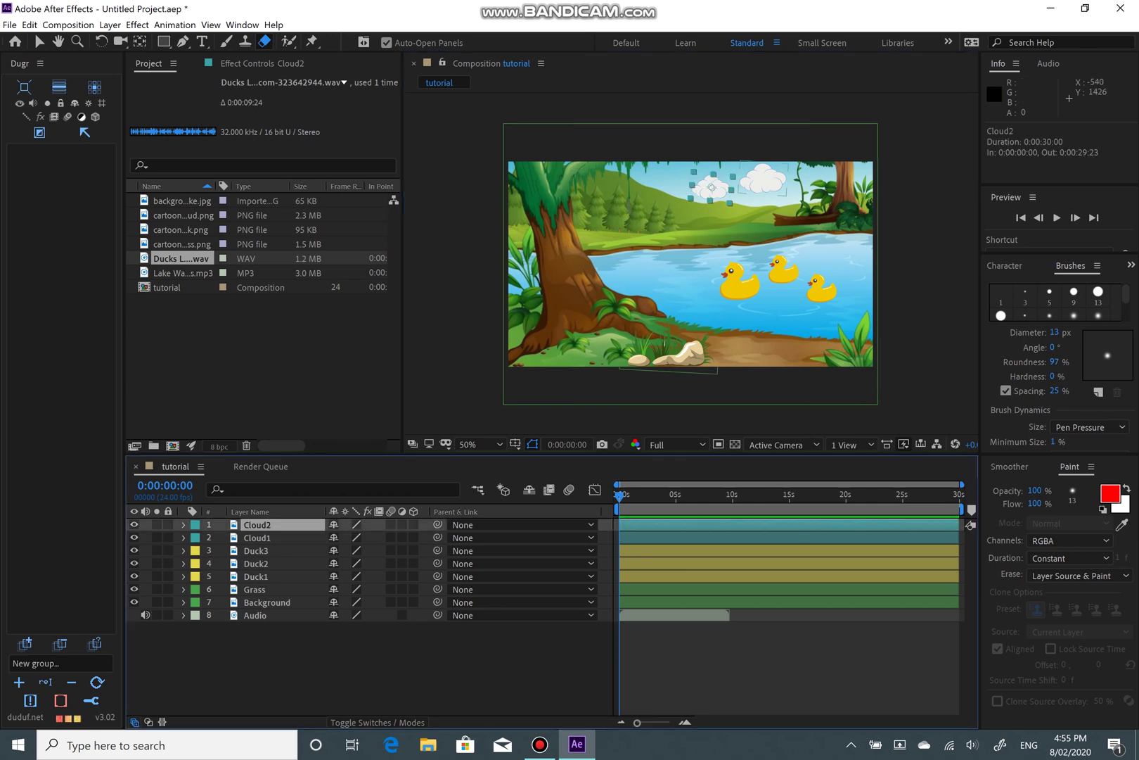
{"action": "left_click", "coordinate": [258, 538], "text": "shift"}
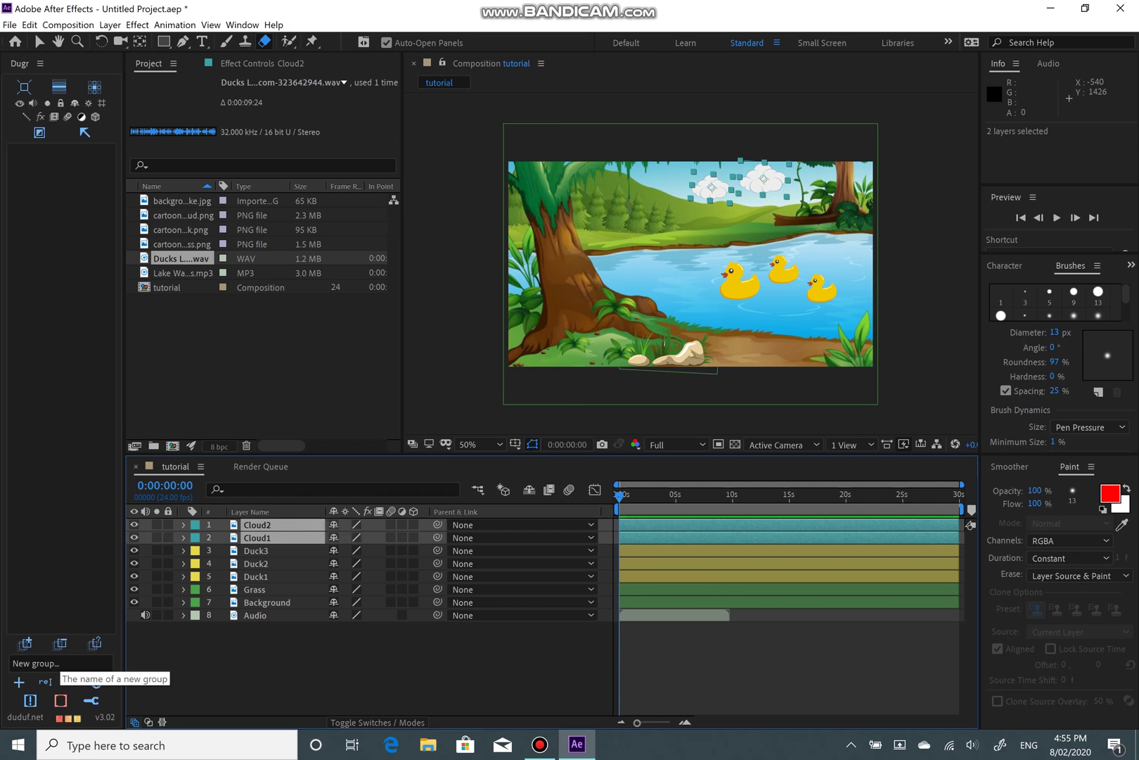
{"action": "left_click", "coordinate": [61, 663]}
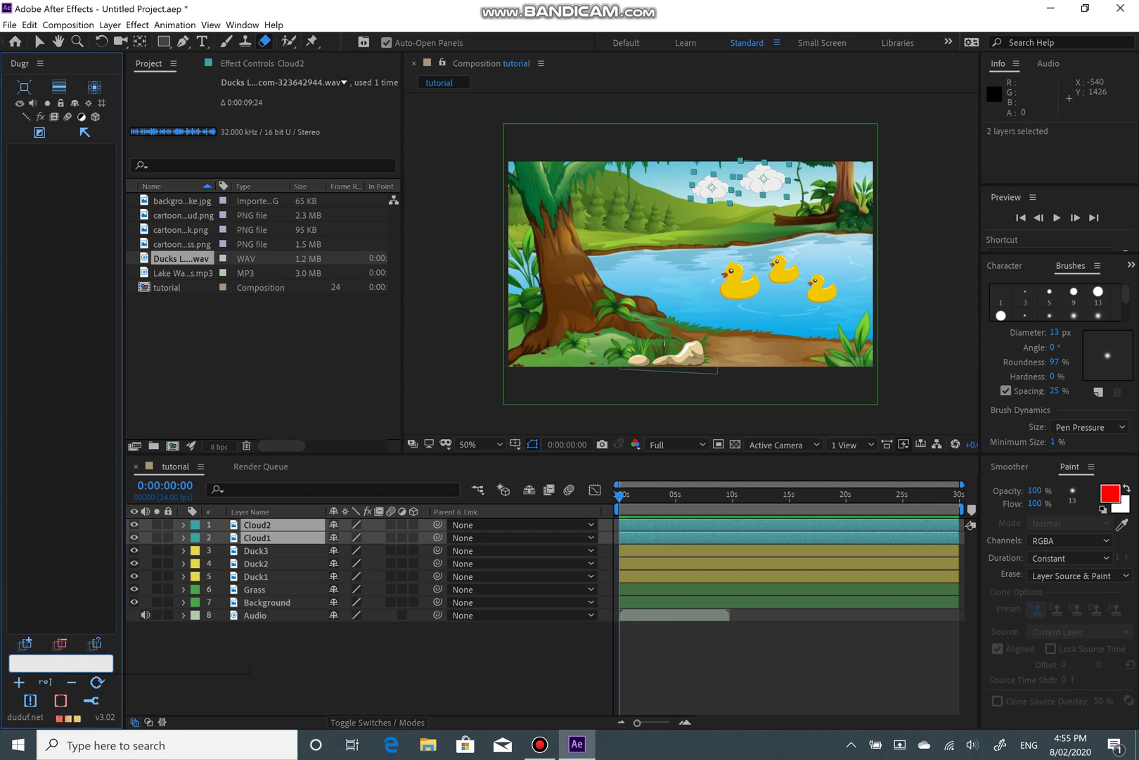
{"action": "type", "text": "Clouds"}
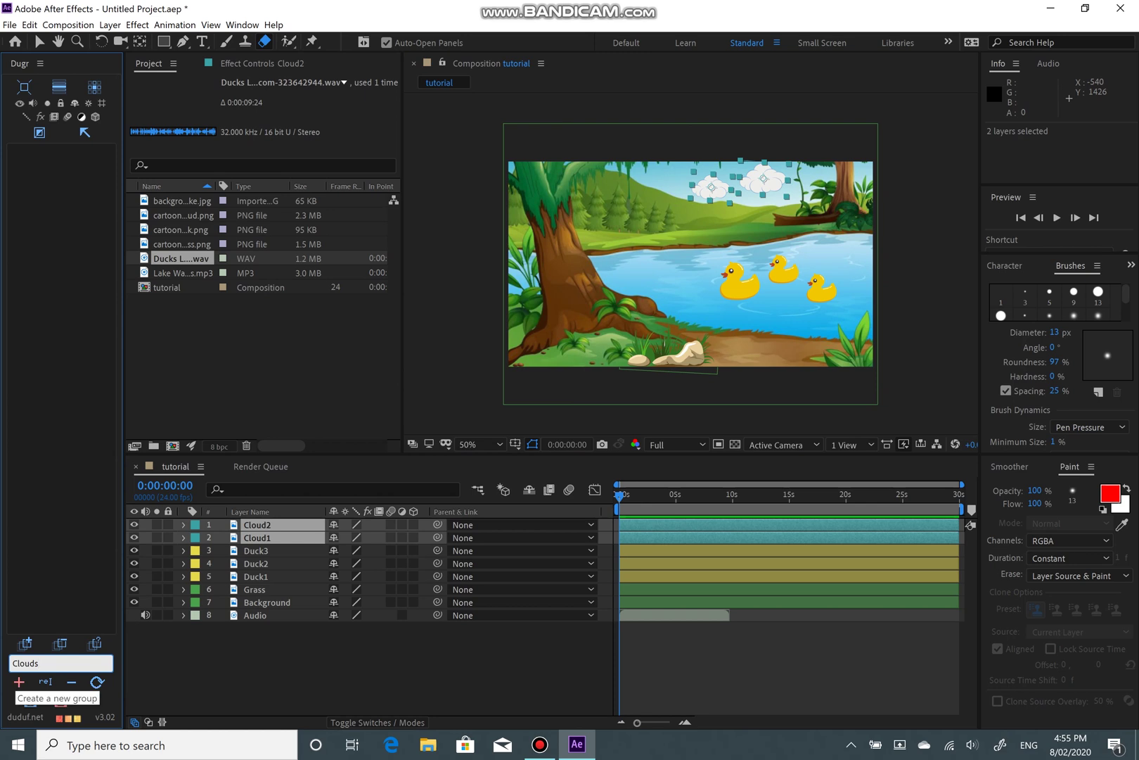
{"action": "left_click", "coordinate": [19, 681]}
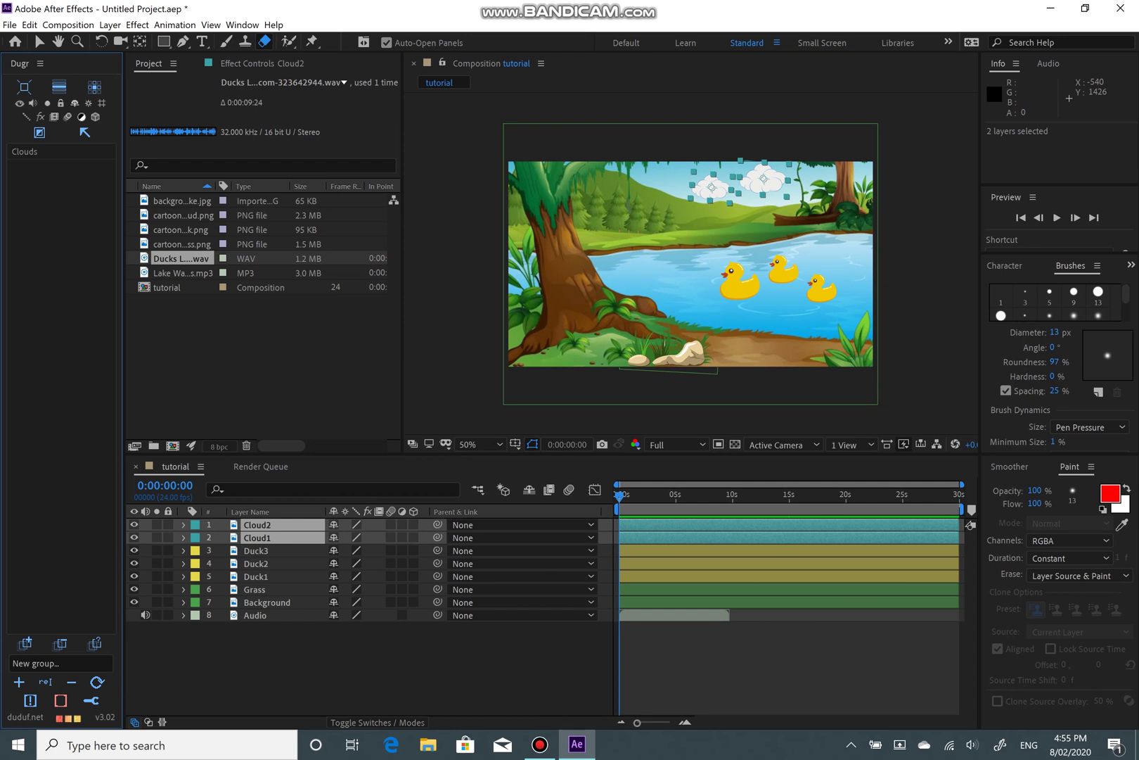
{"action": "left_click", "coordinate": [281, 668]}
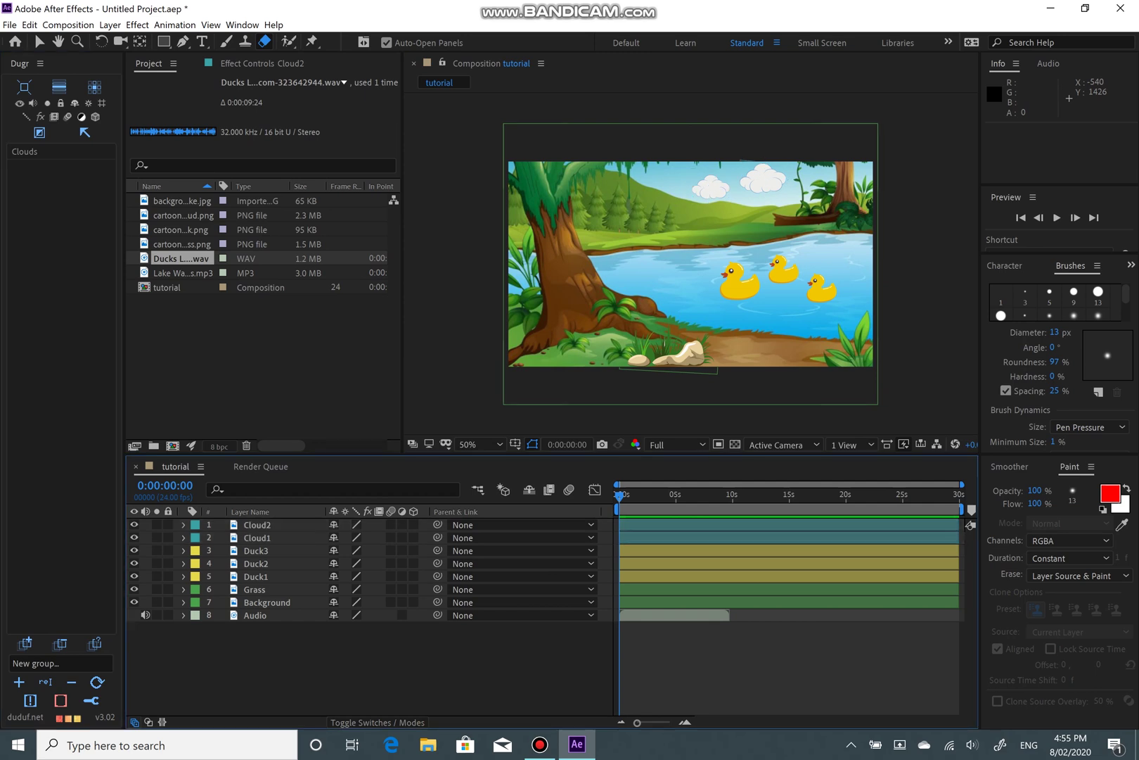
Step: Try hiding the Clouds group's layers with the visibility and shy switches, and restore them
{"action": "left_click", "coordinate": [42, 152]}
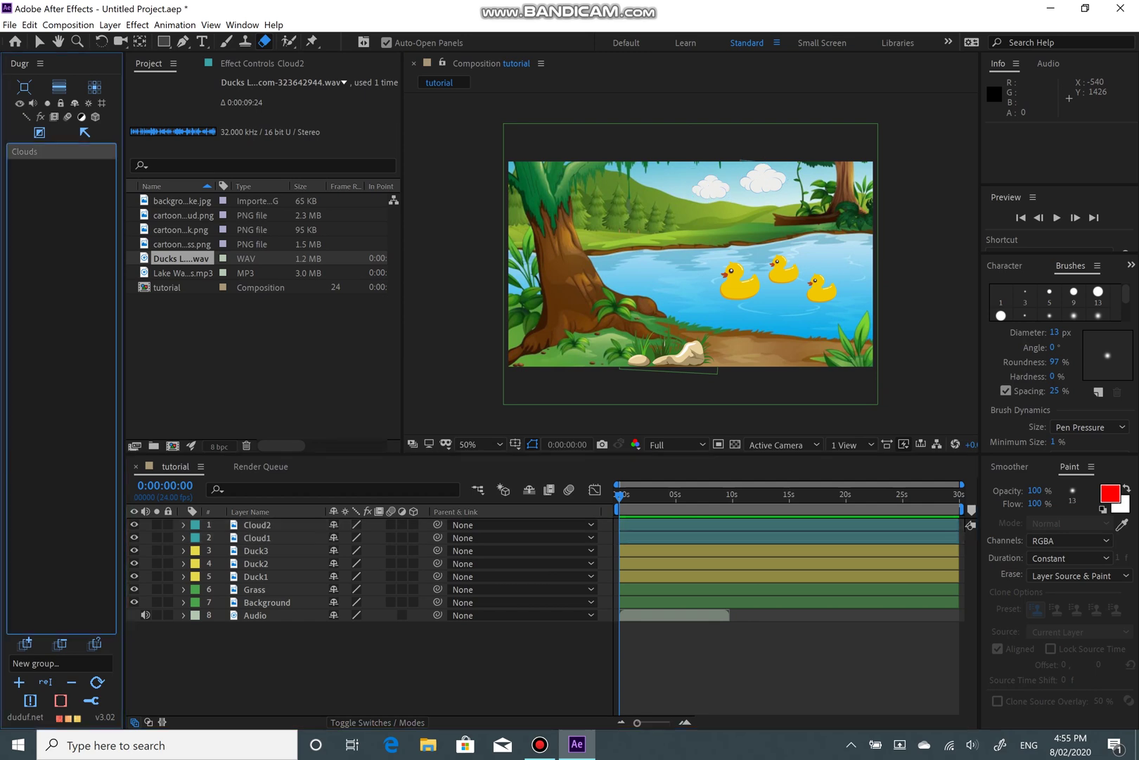
{"action": "left_click", "coordinate": [20, 104]}
{"action": "left_click", "coordinate": [19, 103]}
{"action": "left_click", "coordinate": [75, 103]}
{"action": "left_click", "coordinate": [529, 490]}
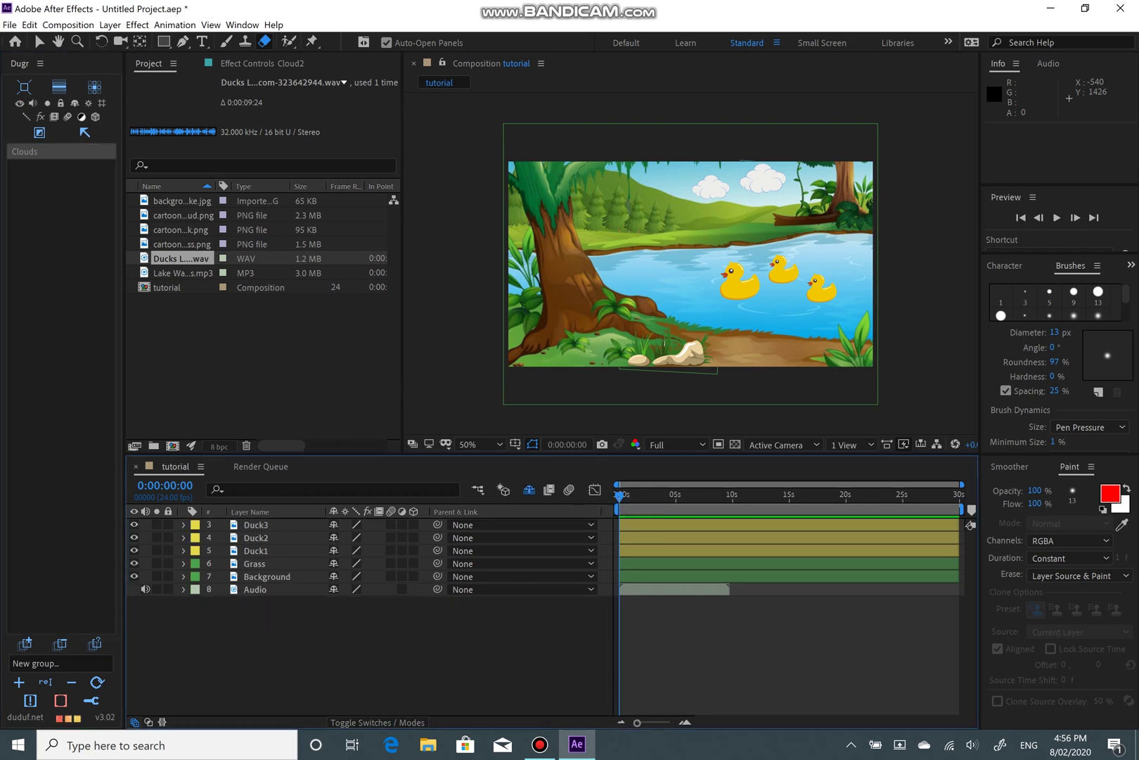
{"action": "left_click", "coordinate": [529, 490]}
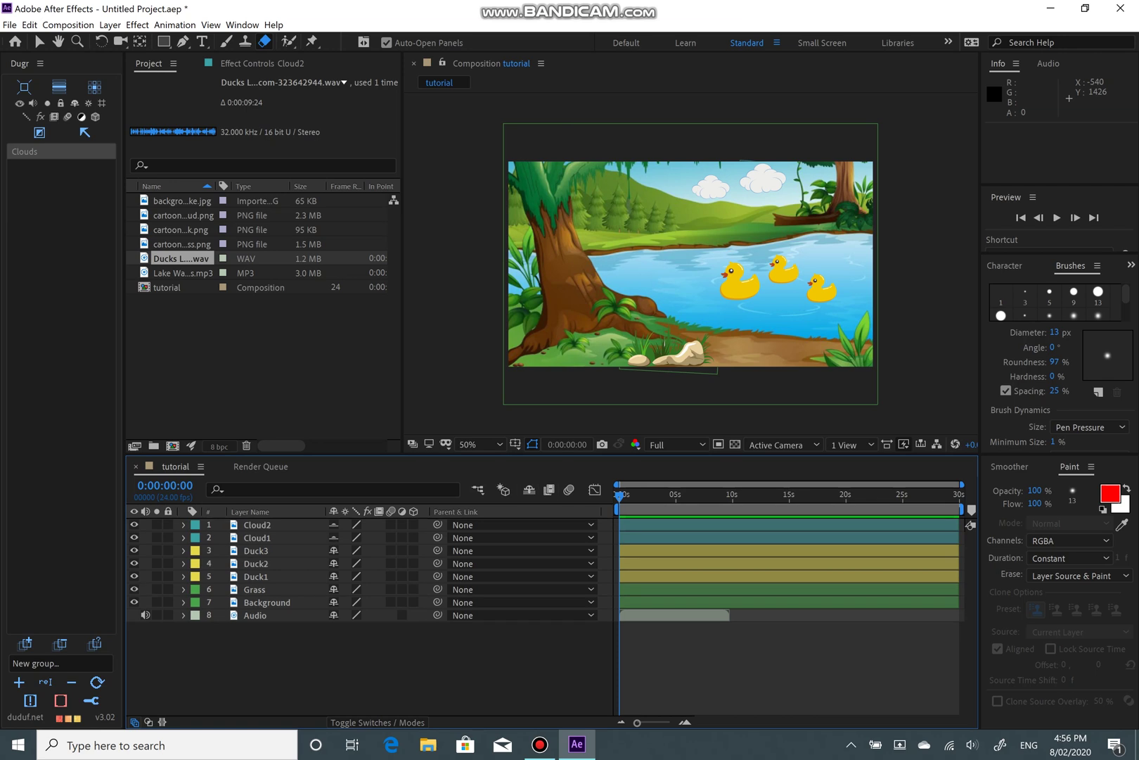
{"action": "left_click", "coordinate": [75, 102]}
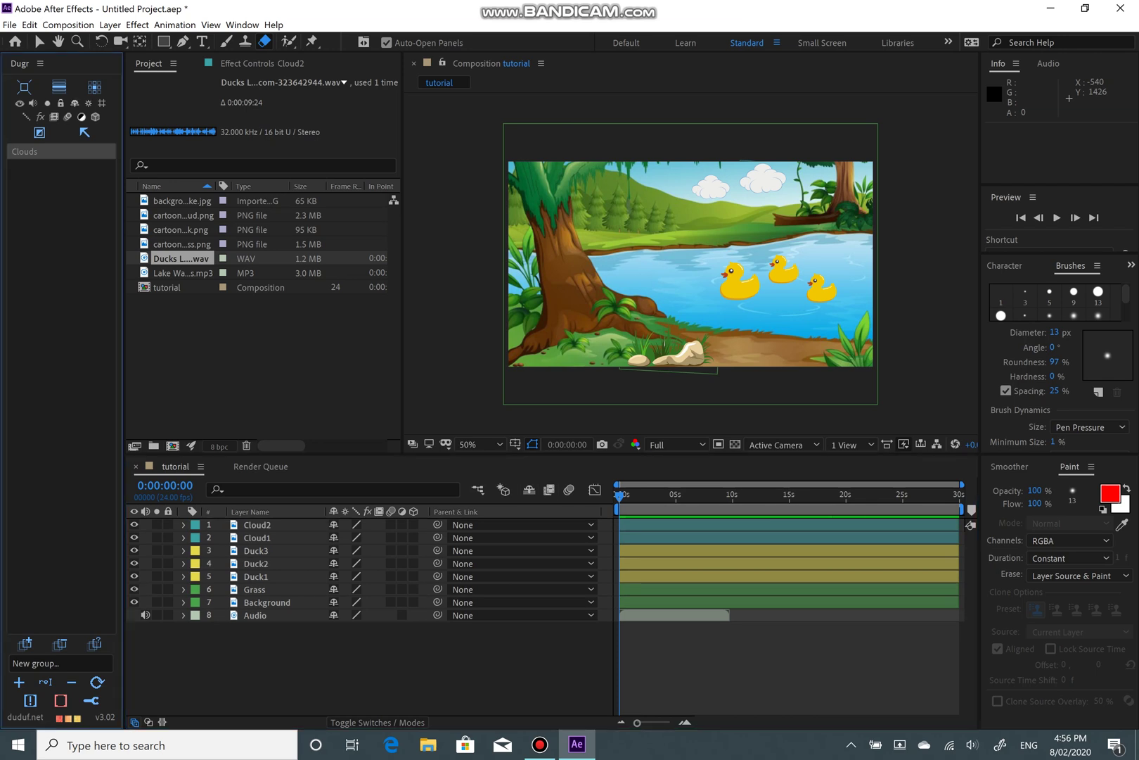
Step: Create a Dugr group named Ducks from the Duck3, Duck2 and Duck1 layers
{"action": "left_click", "coordinate": [256, 551]}
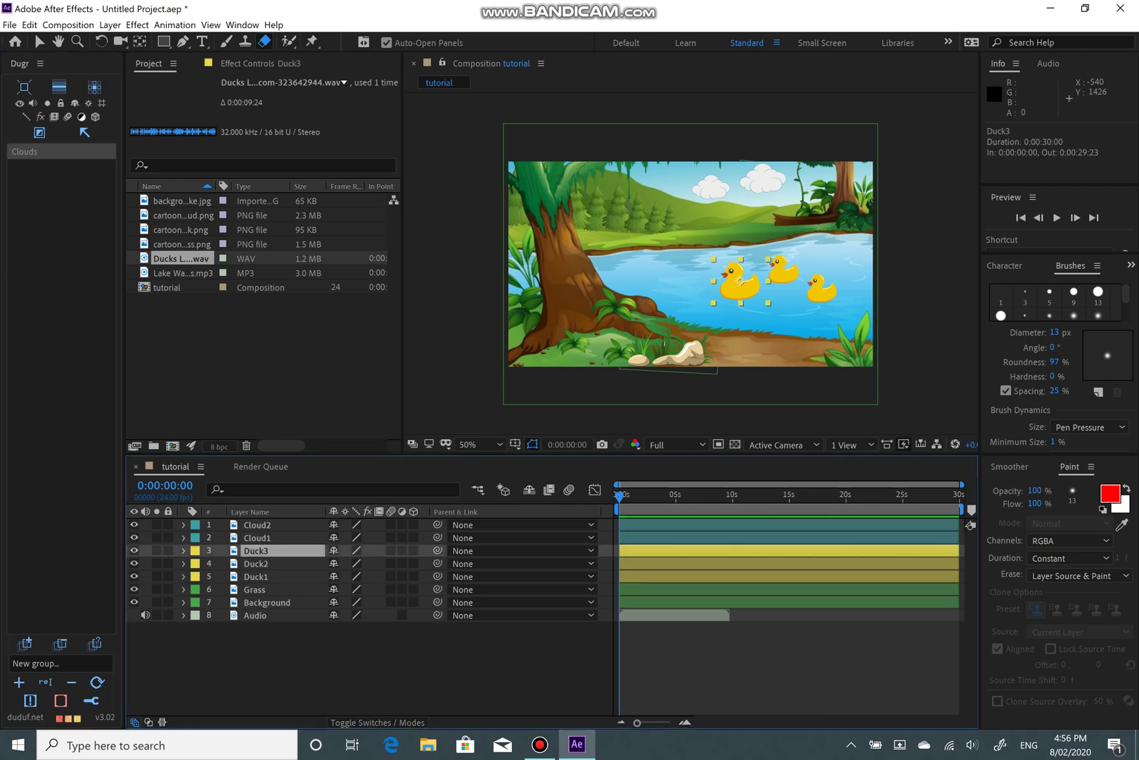
{"action": "left_click", "coordinate": [256, 577], "text": "shift"}
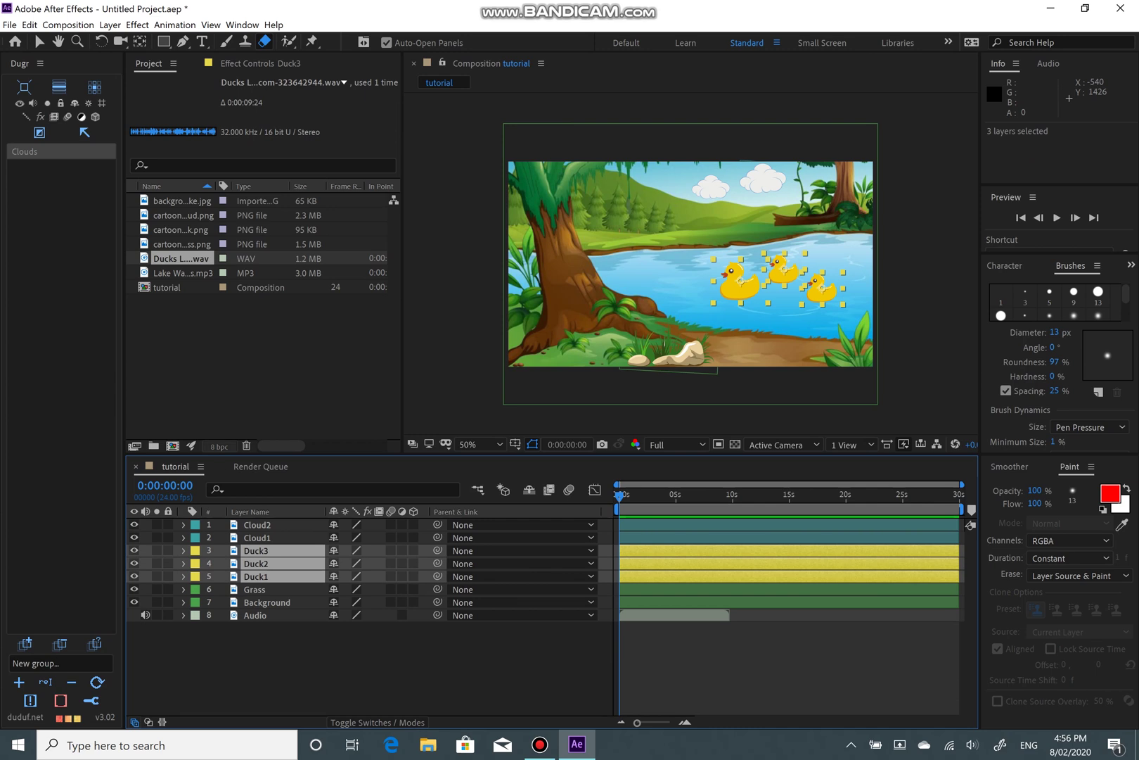
{"action": "left_click", "coordinate": [60, 662]}
{"action": "type", "text": "Ducks"}
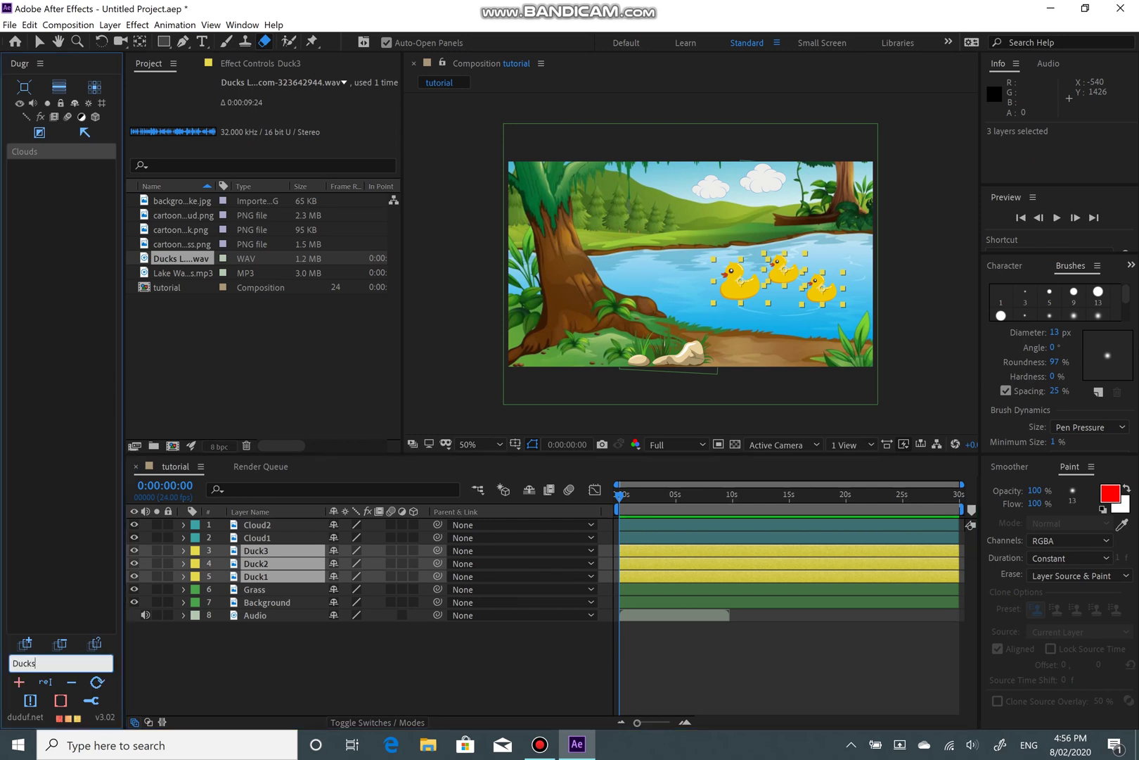
{"action": "key", "text": "Return"}
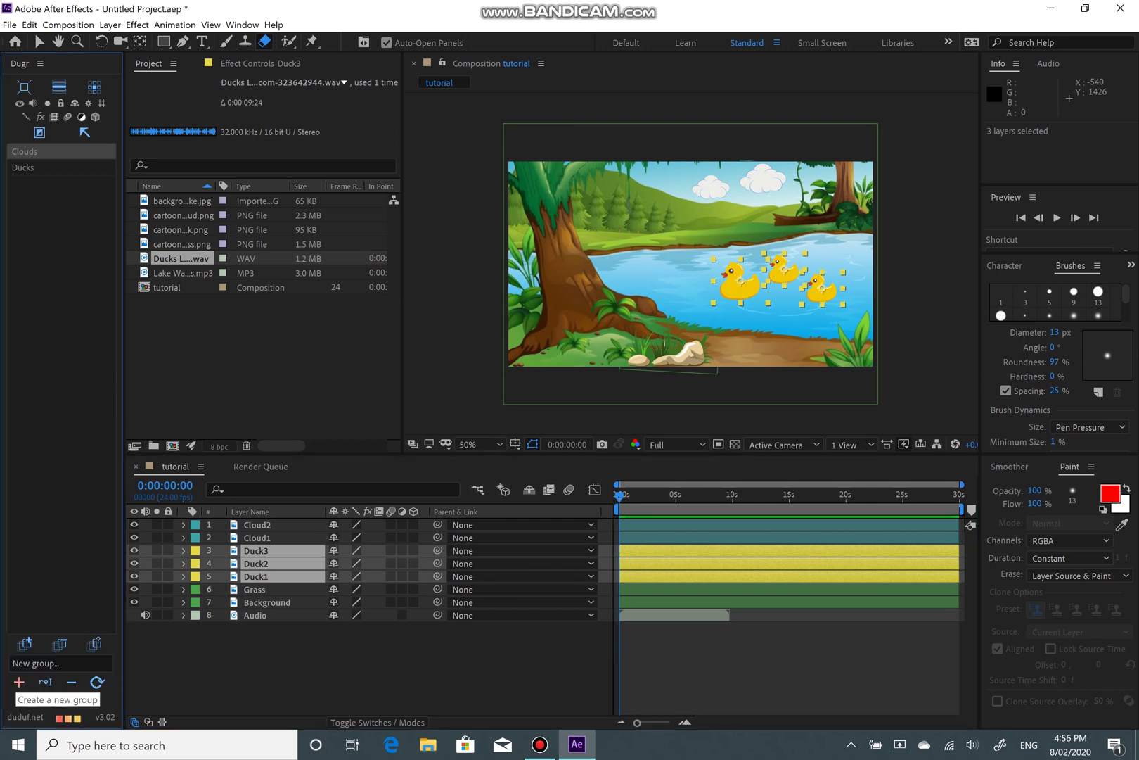
{"action": "left_click", "coordinate": [42, 169]}
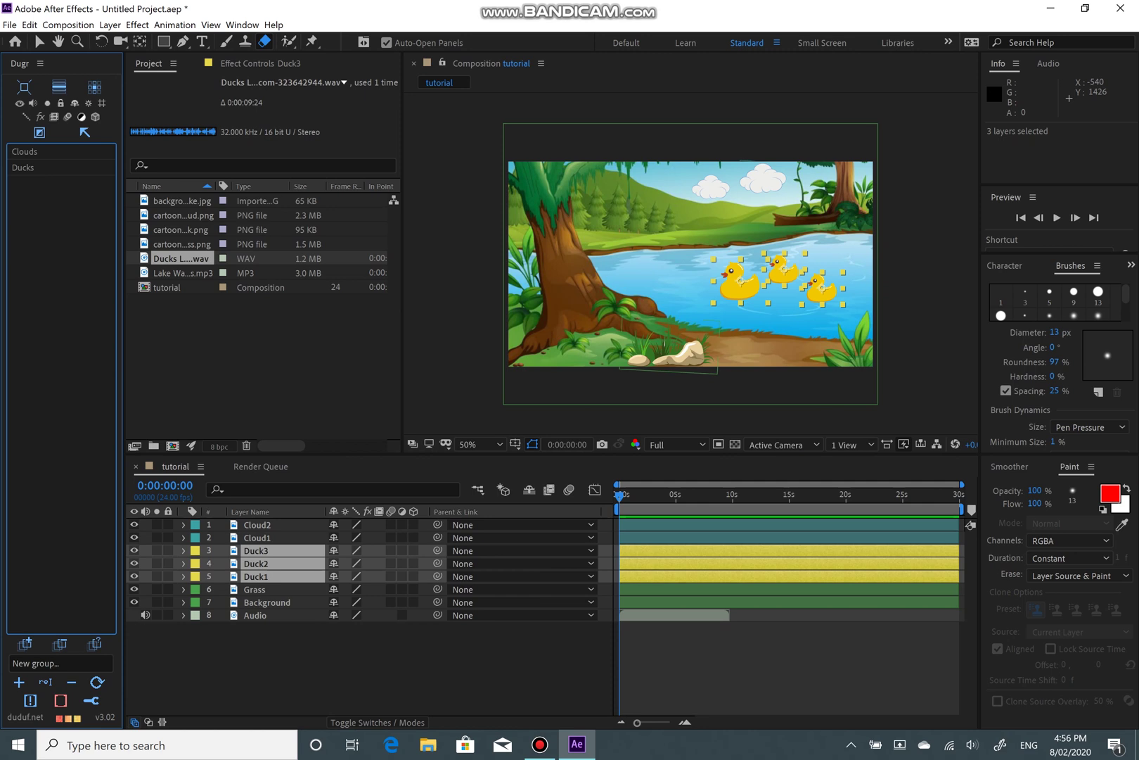
Step: Create a Dugr group named Background from the Grass and Background layers
{"action": "left_click", "coordinate": [255, 589]}
{"action": "left_click", "coordinate": [268, 602], "text": "shift"}
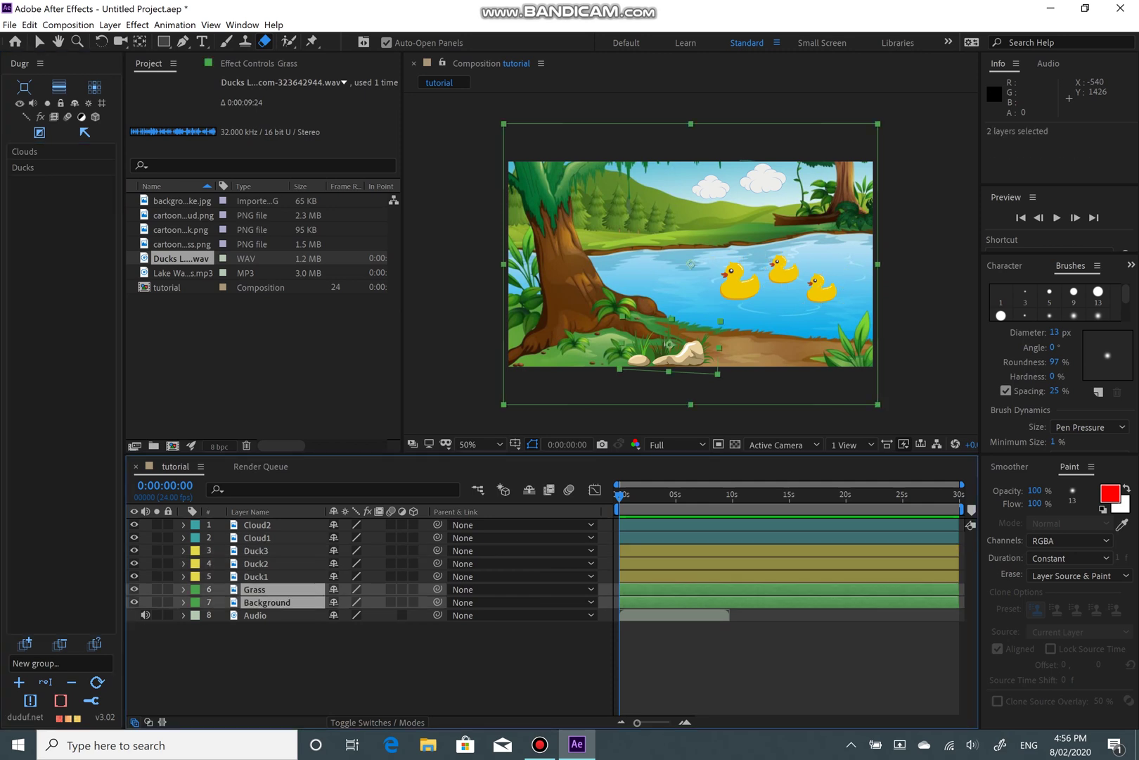
{"action": "left_click", "coordinate": [63, 664]}
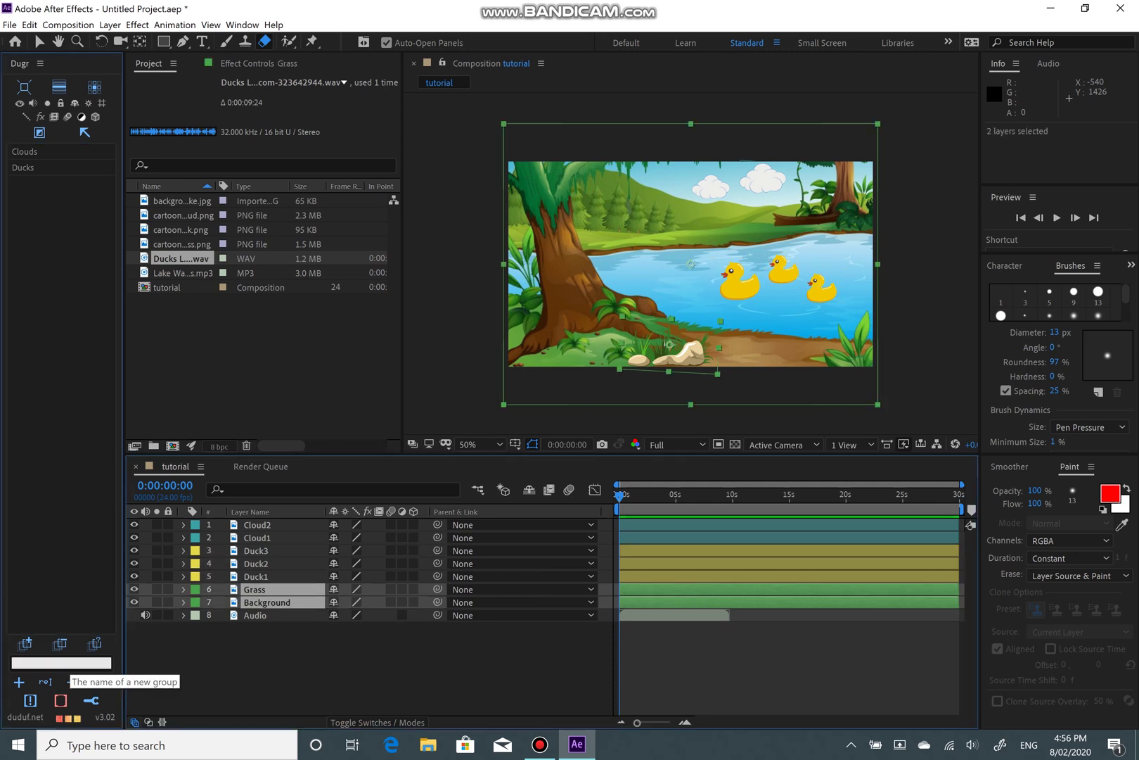
{"action": "type", "text": "Background"}
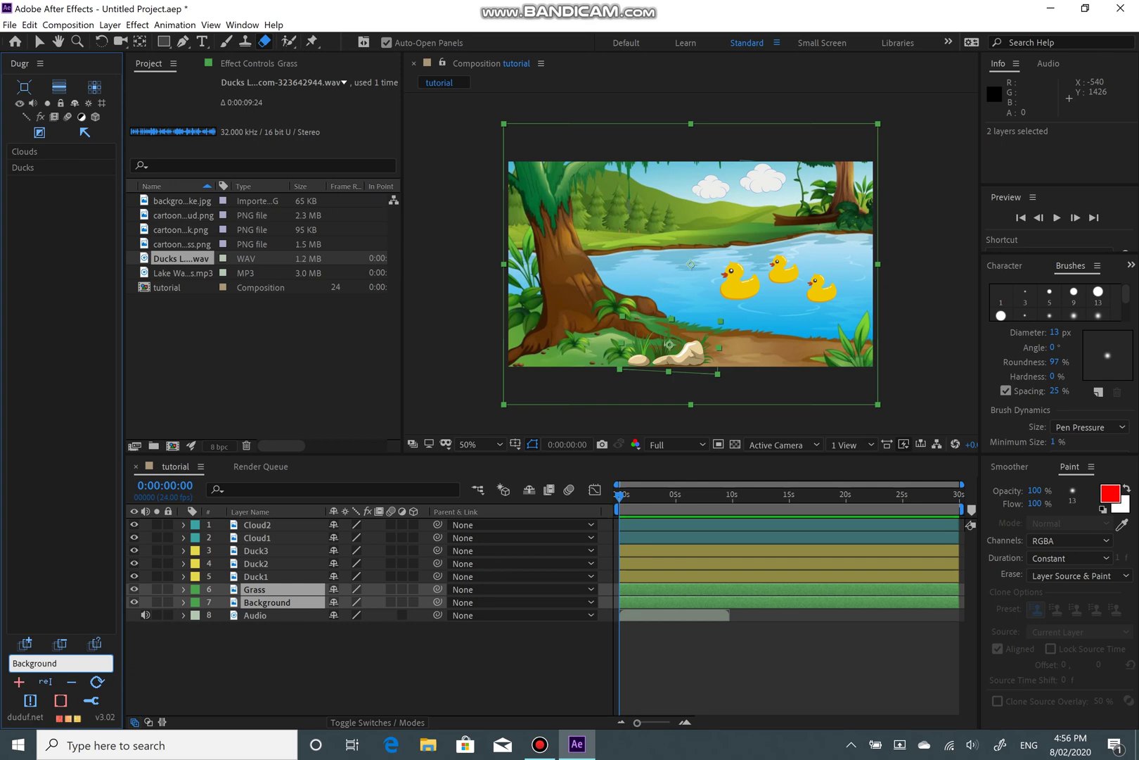
{"action": "key", "text": "Return"}
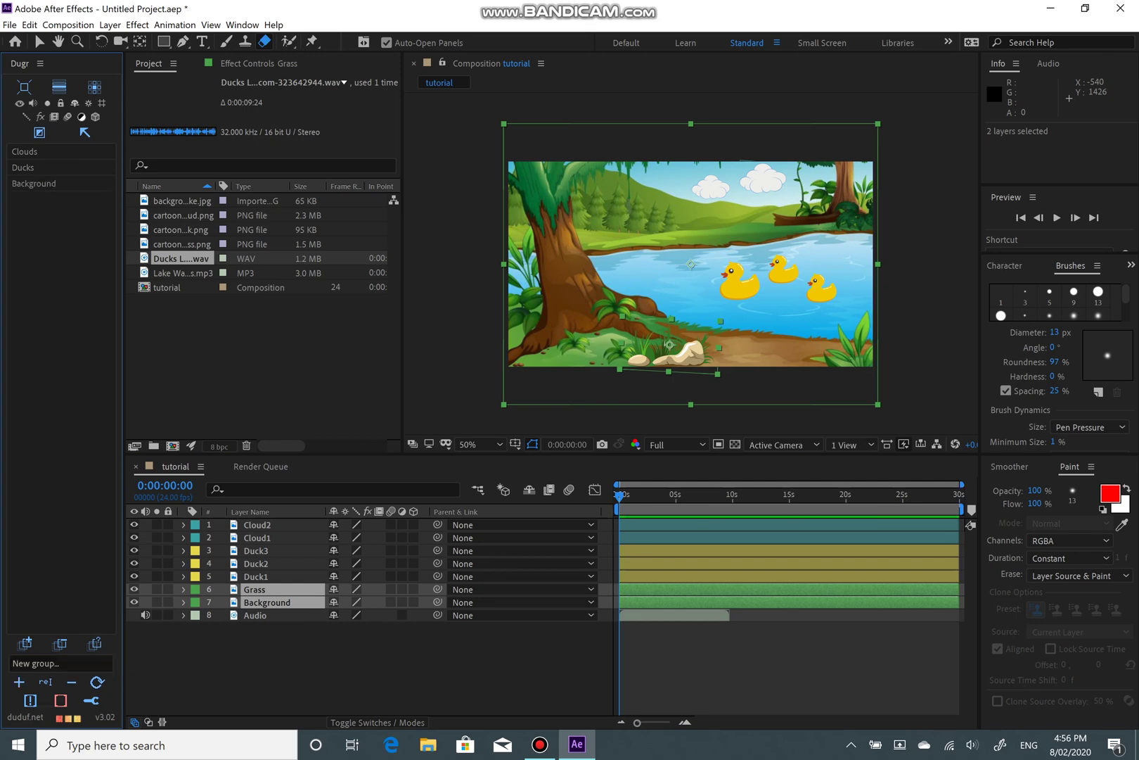
Step: Create a Dugr group named Audio from the Audio layer
{"action": "left_click", "coordinate": [255, 615]}
{"action": "left_click", "coordinate": [62, 663]}
{"action": "type", "text": "Audio"}
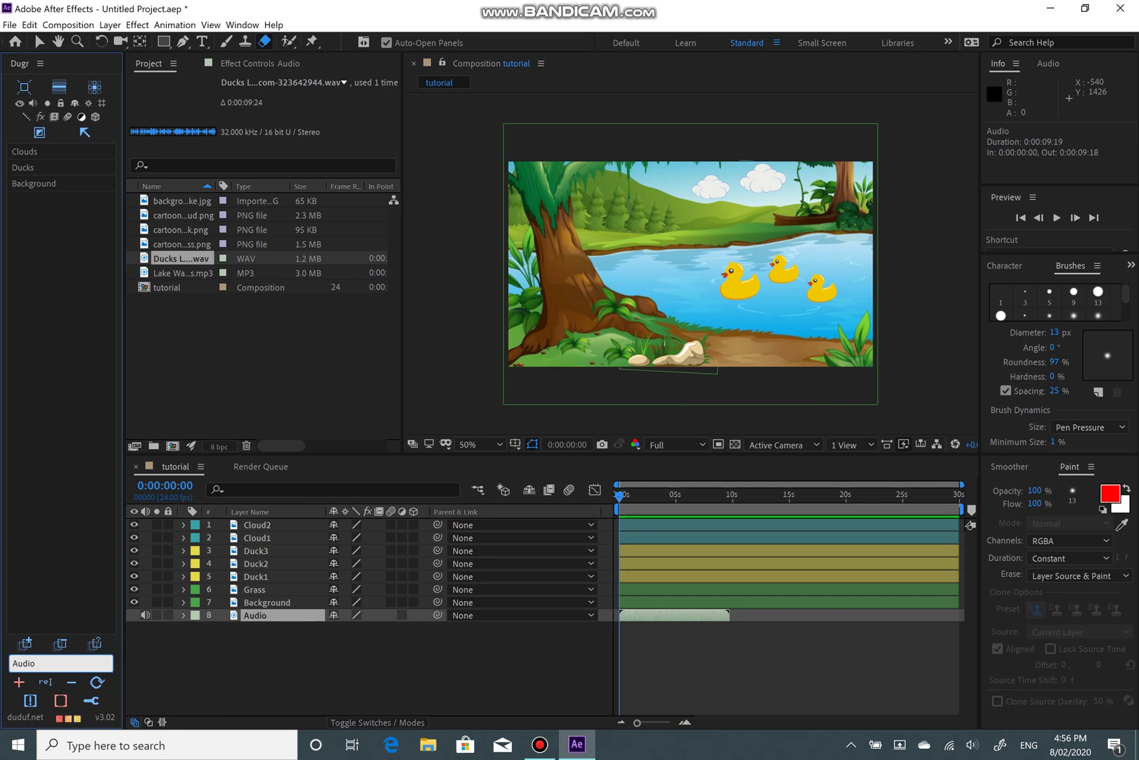
{"action": "key", "text": "Return"}
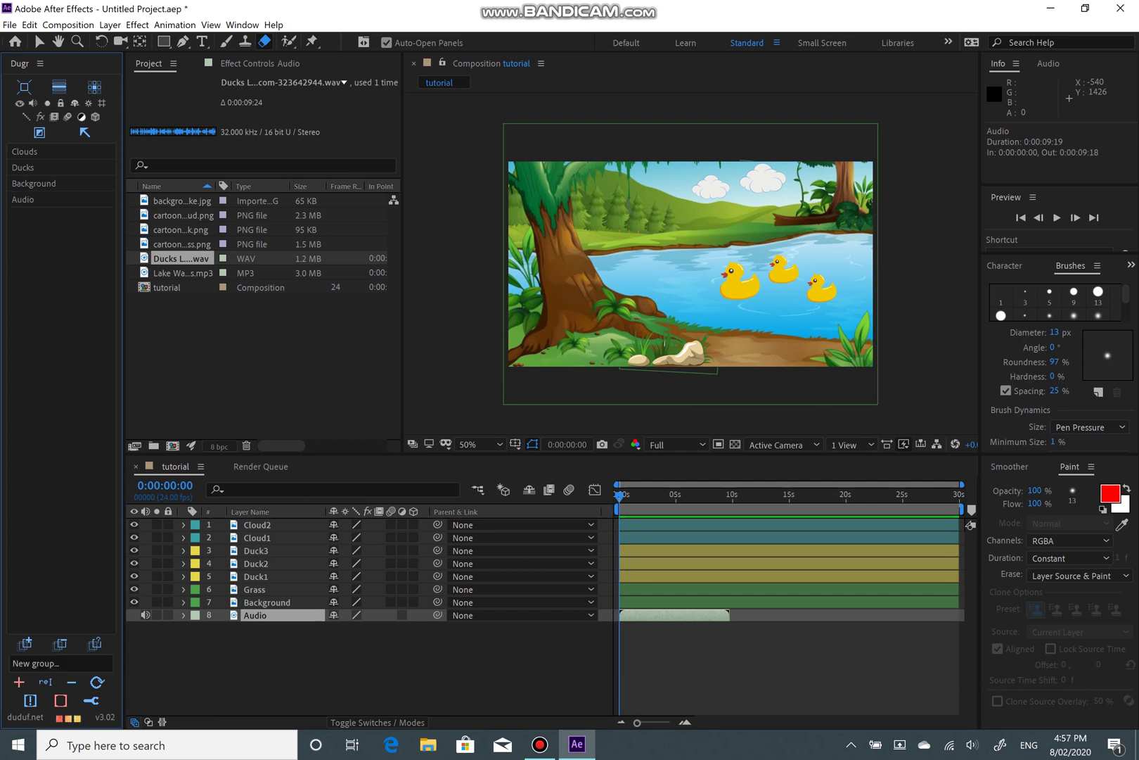
Step: Select the Audio group and play the composition, stopping the playback after about three seconds
{"action": "left_click", "coordinate": [46, 199]}
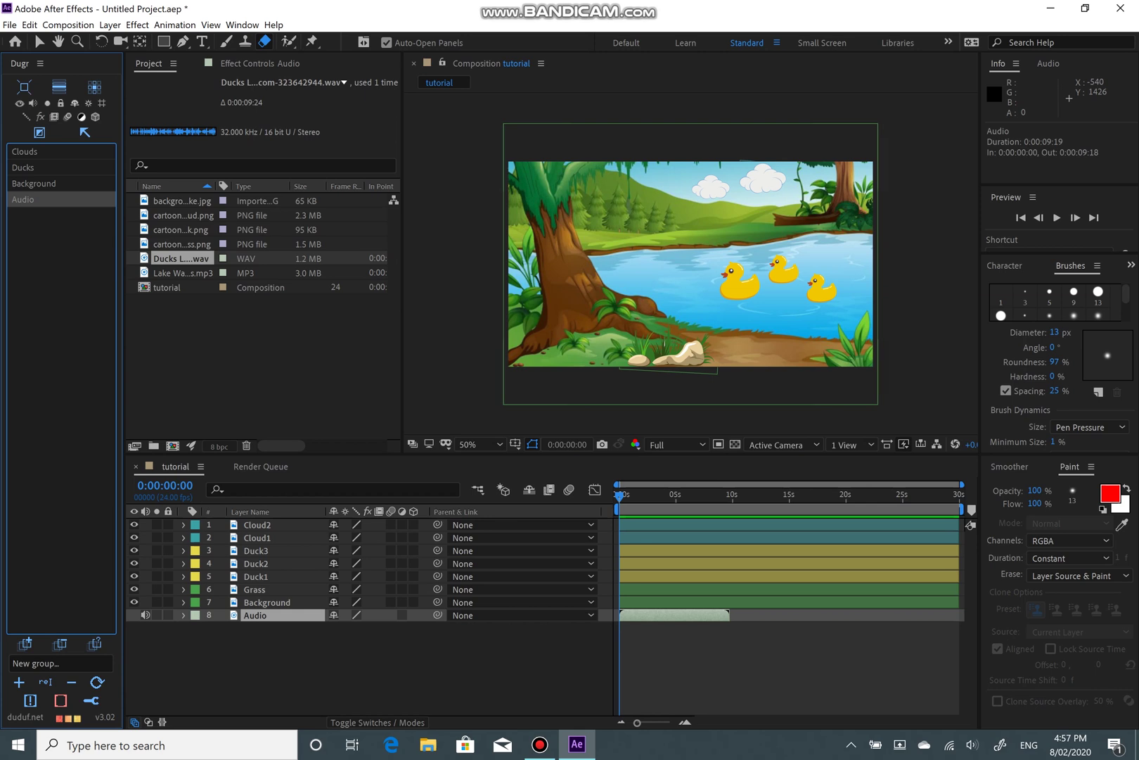
{"action": "key", "text": "space"}
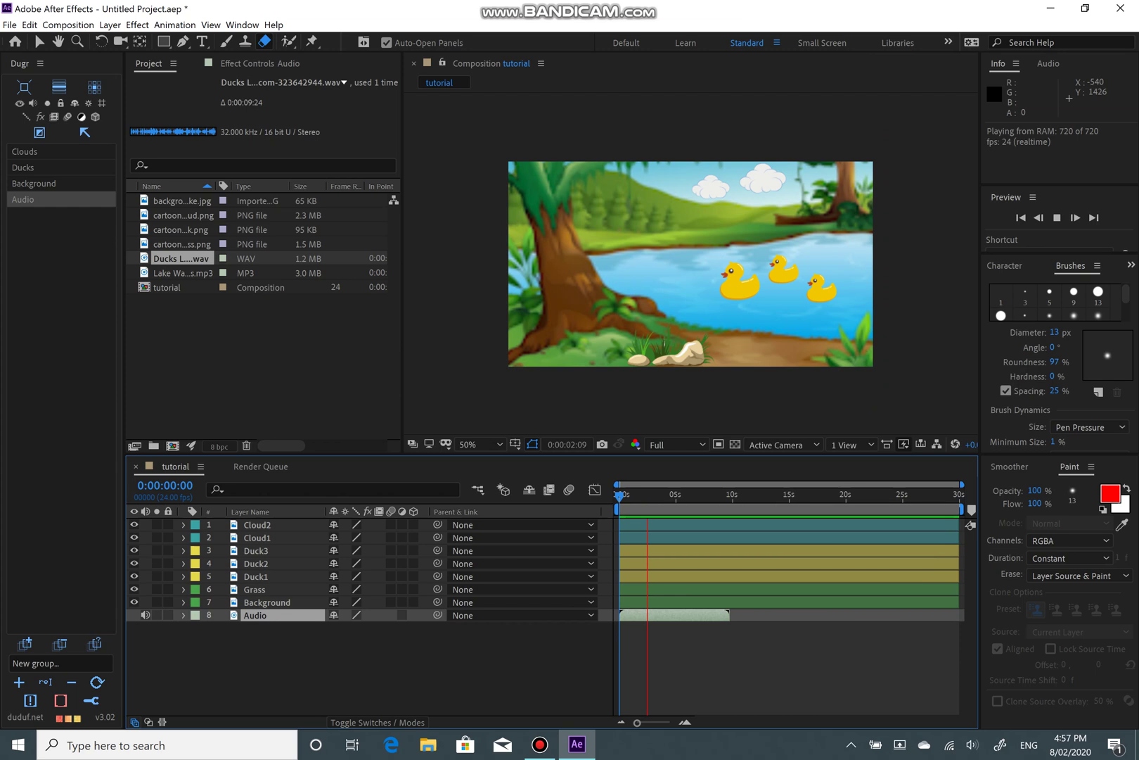
{"action": "key", "text": "space"}
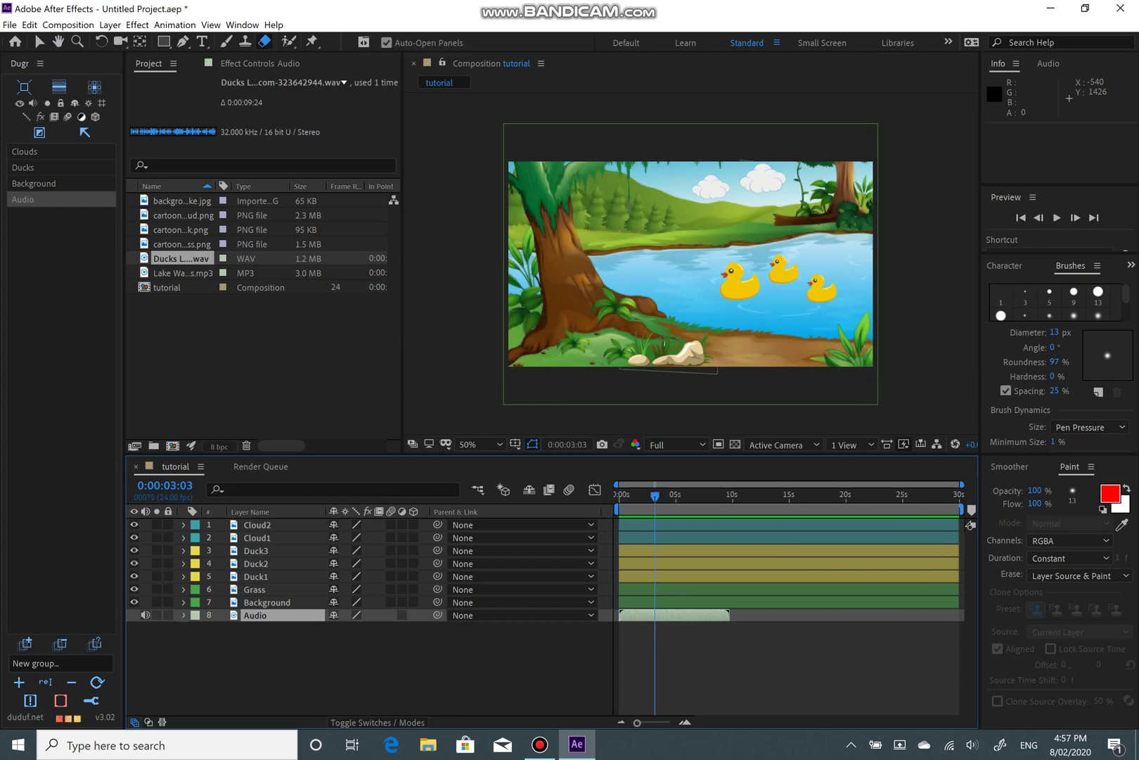
Step: Mute the Audio group and play the composition from its start for about two seconds
{"action": "left_click", "coordinate": [34, 104]}
{"action": "left_click", "coordinate": [653, 496]}
{"action": "key", "text": "Home"}
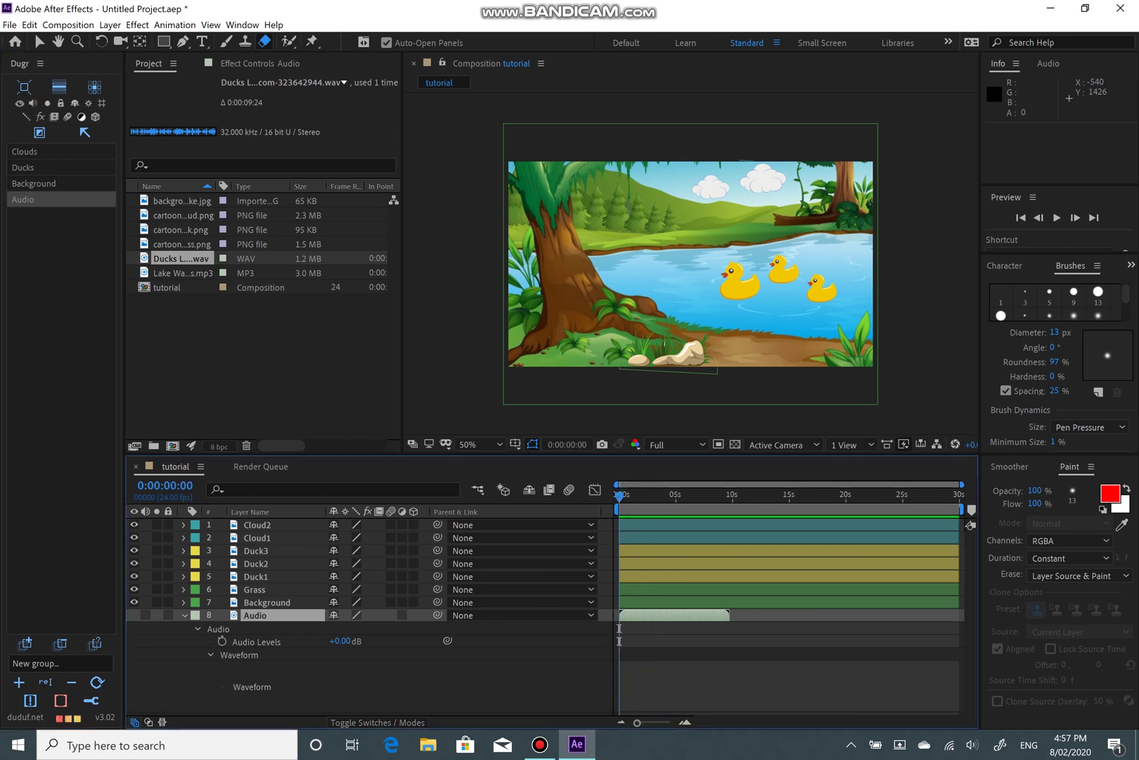
{"action": "key", "text": "h"}
{"action": "key", "text": "space"}
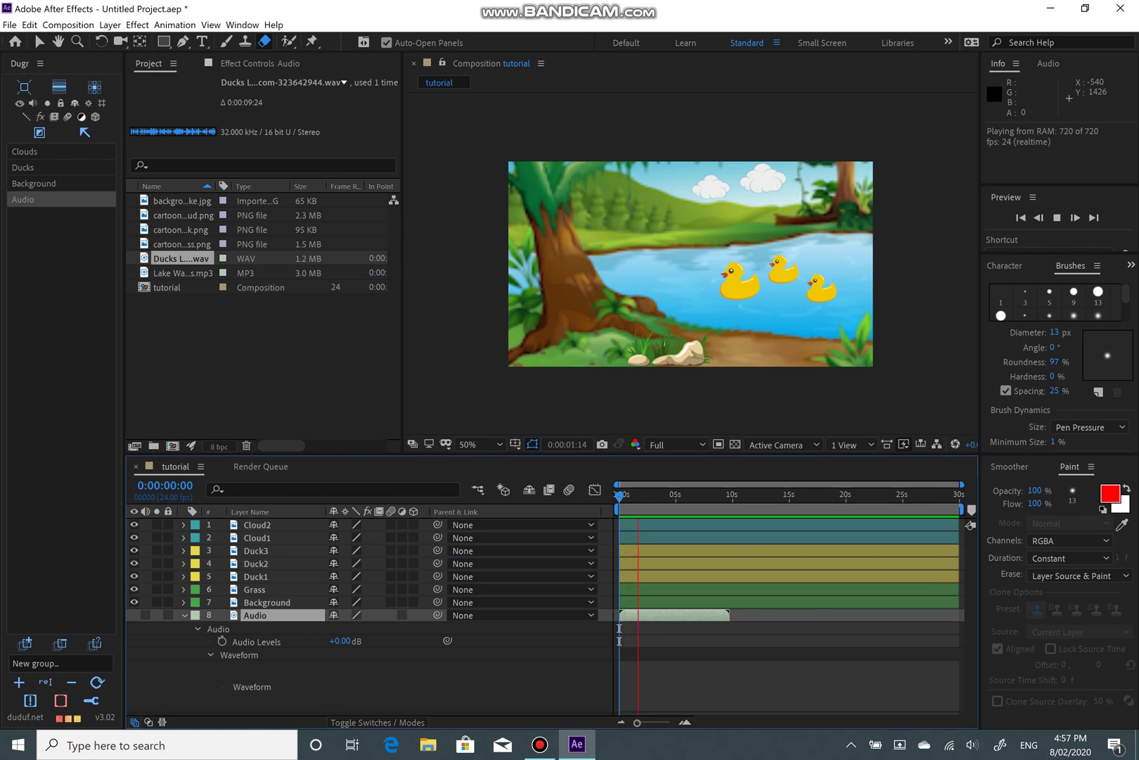
{"action": "key", "text": "space"}
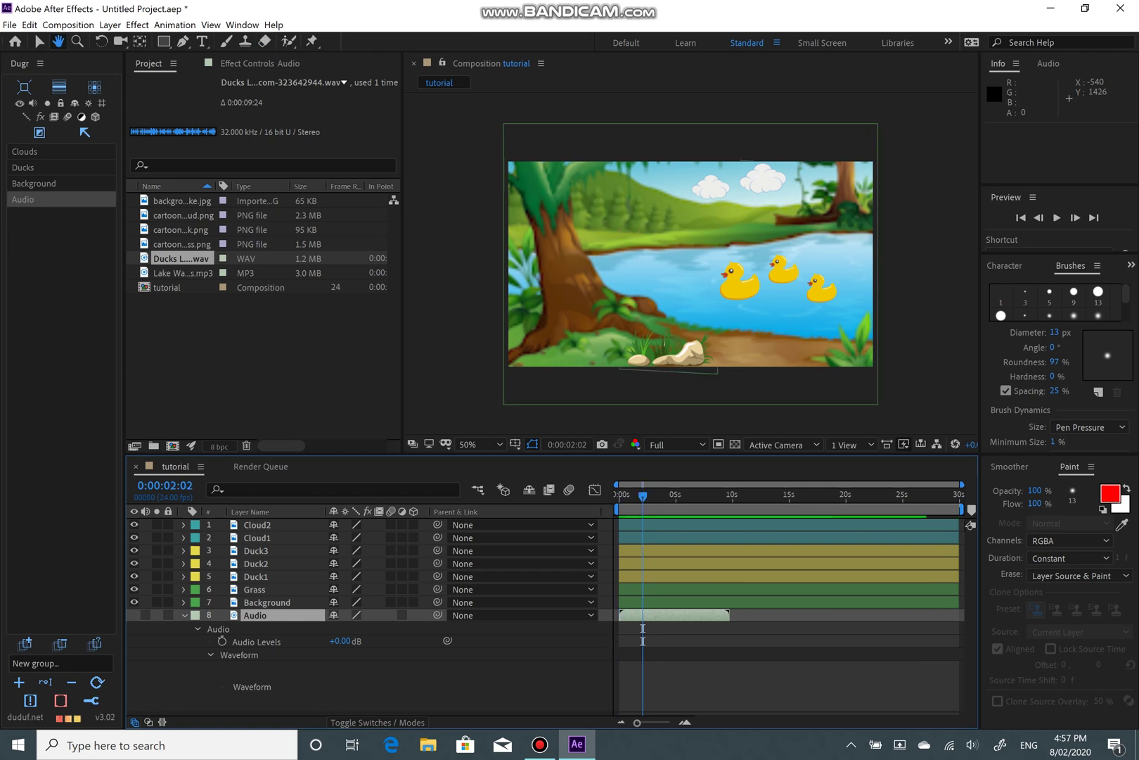
Step: Unmute the Audio group and collapse the Audio layer's properties in the timeline
{"action": "left_click", "coordinate": [33, 103]}
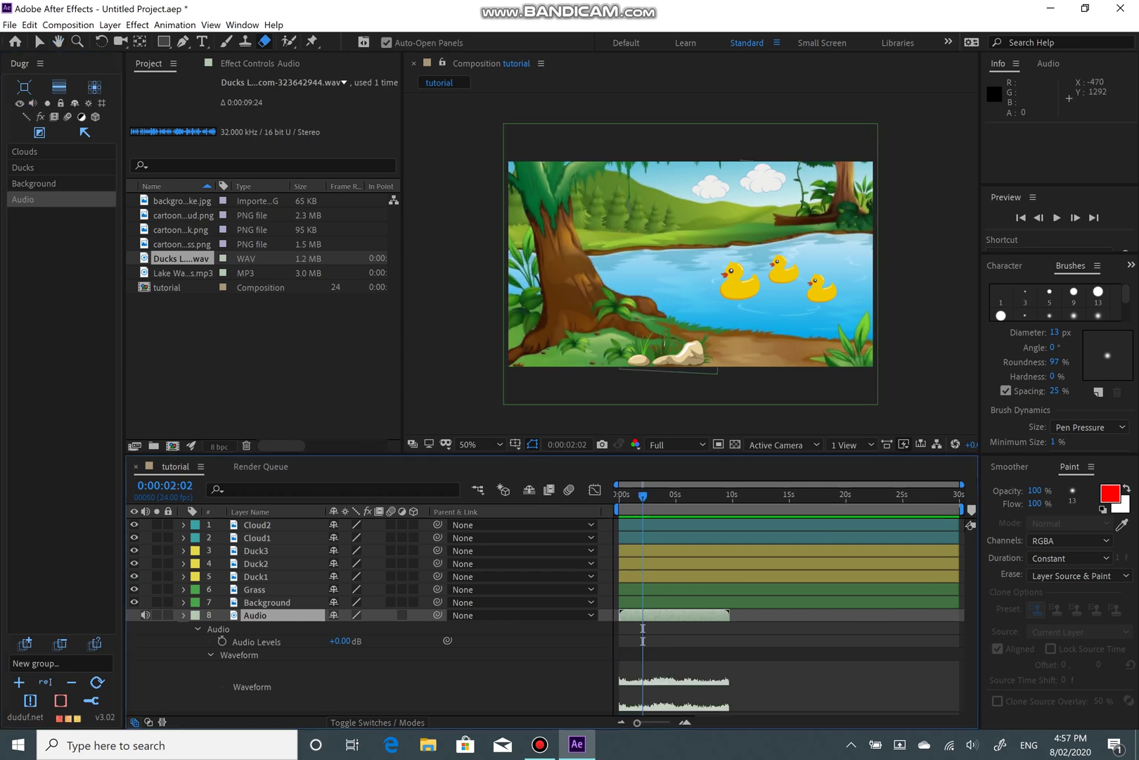
{"action": "left_click", "coordinate": [183, 616]}
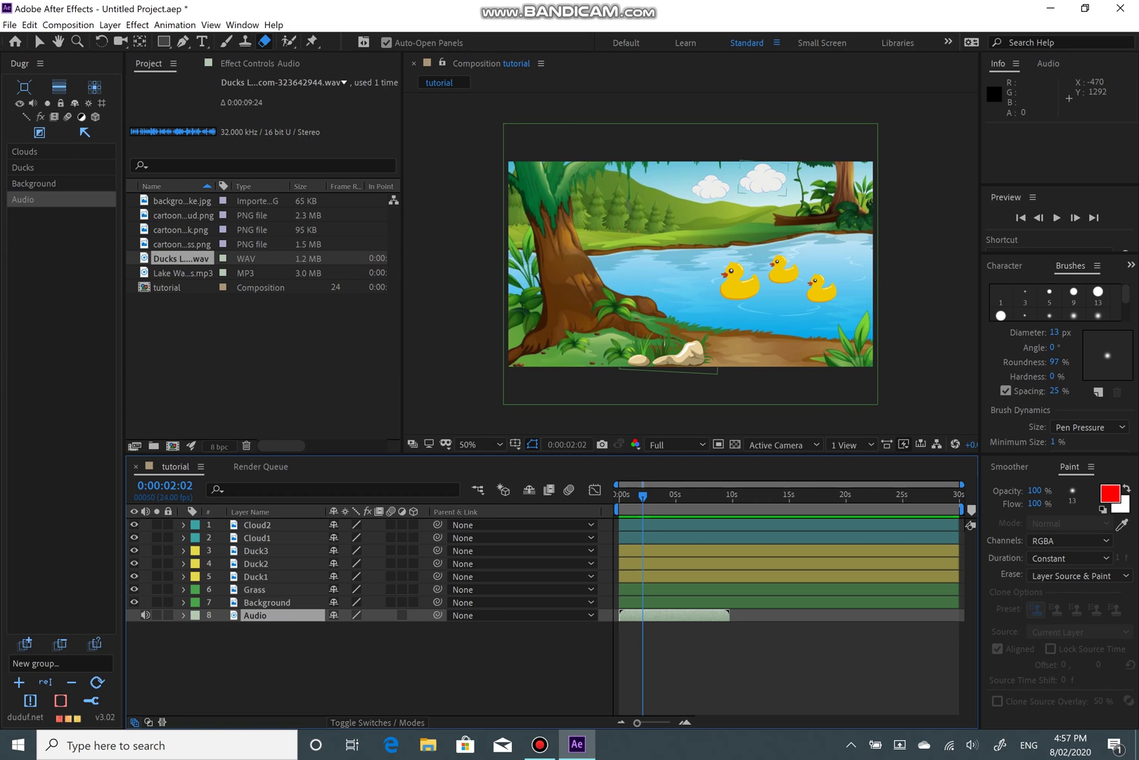
Step: Set the Shy switch on all layers of the Ducks, Background, Audio and Clouds groups through Dugr
{"action": "left_click", "coordinate": [256, 550]}
{"action": "left_click", "coordinate": [23, 167]}
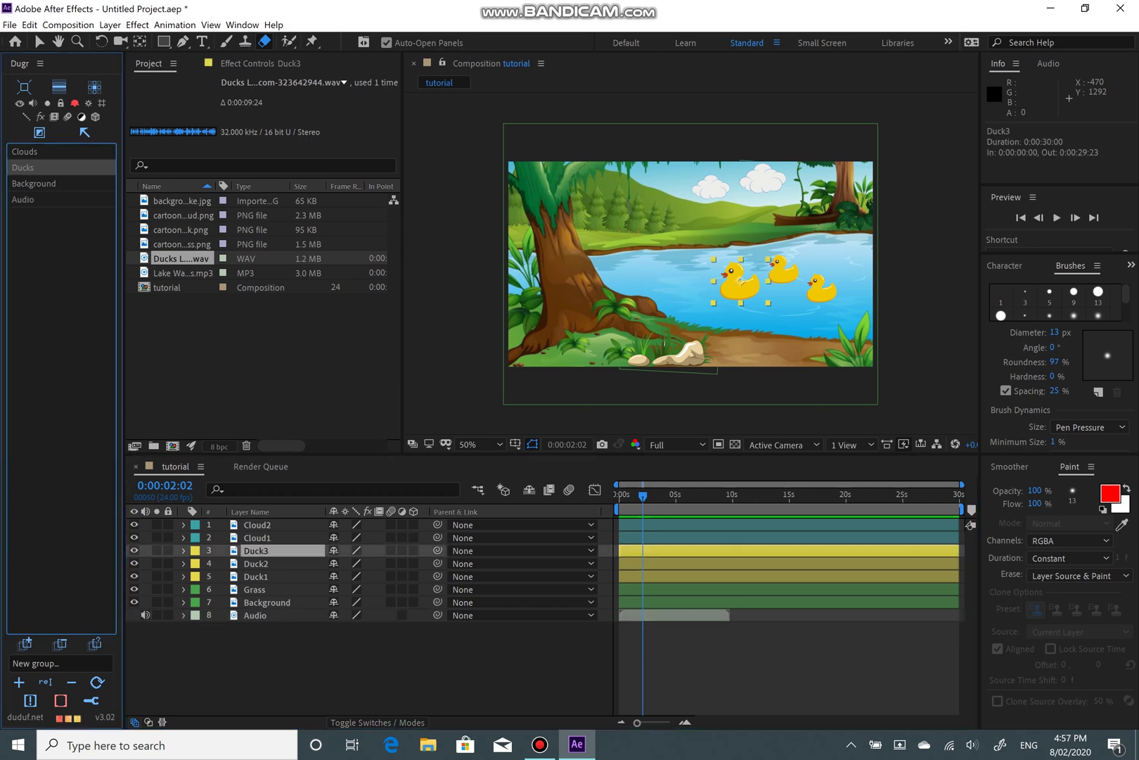
{"action": "left_click", "coordinate": [75, 104]}
{"action": "left_click", "coordinate": [34, 183]}
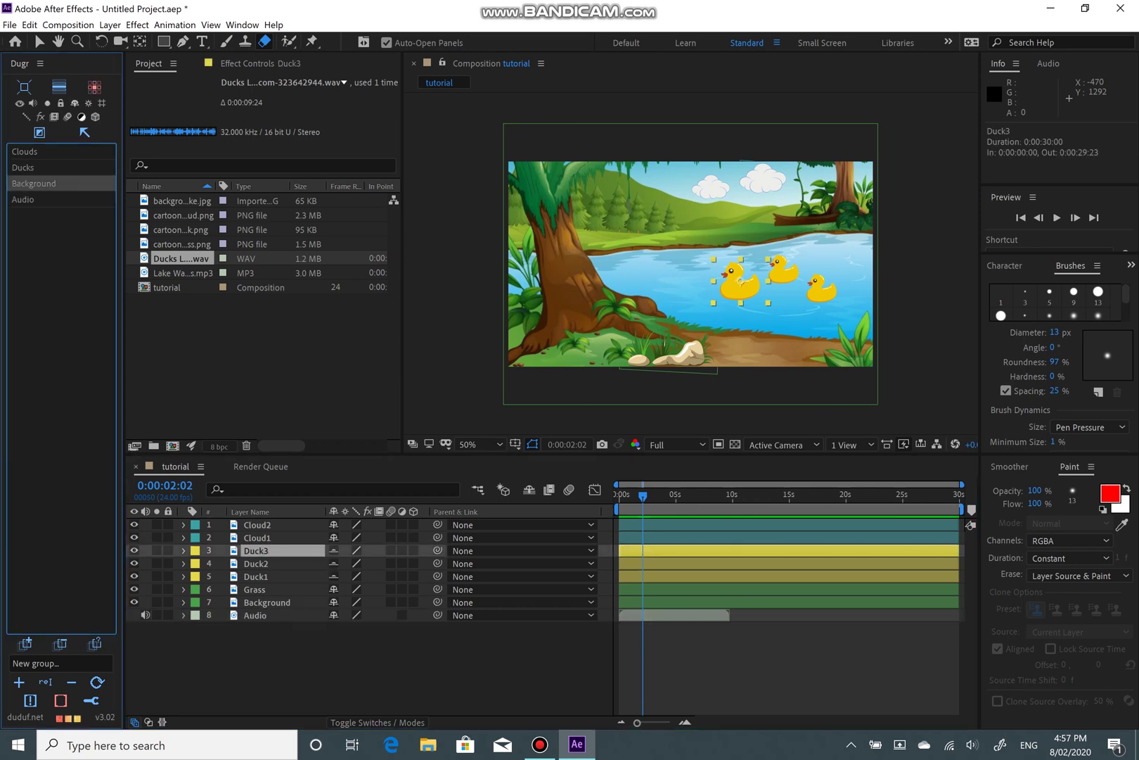
{"action": "left_click", "coordinate": [75, 102]}
{"action": "left_click", "coordinate": [23, 199]}
{"action": "left_click", "coordinate": [74, 103]}
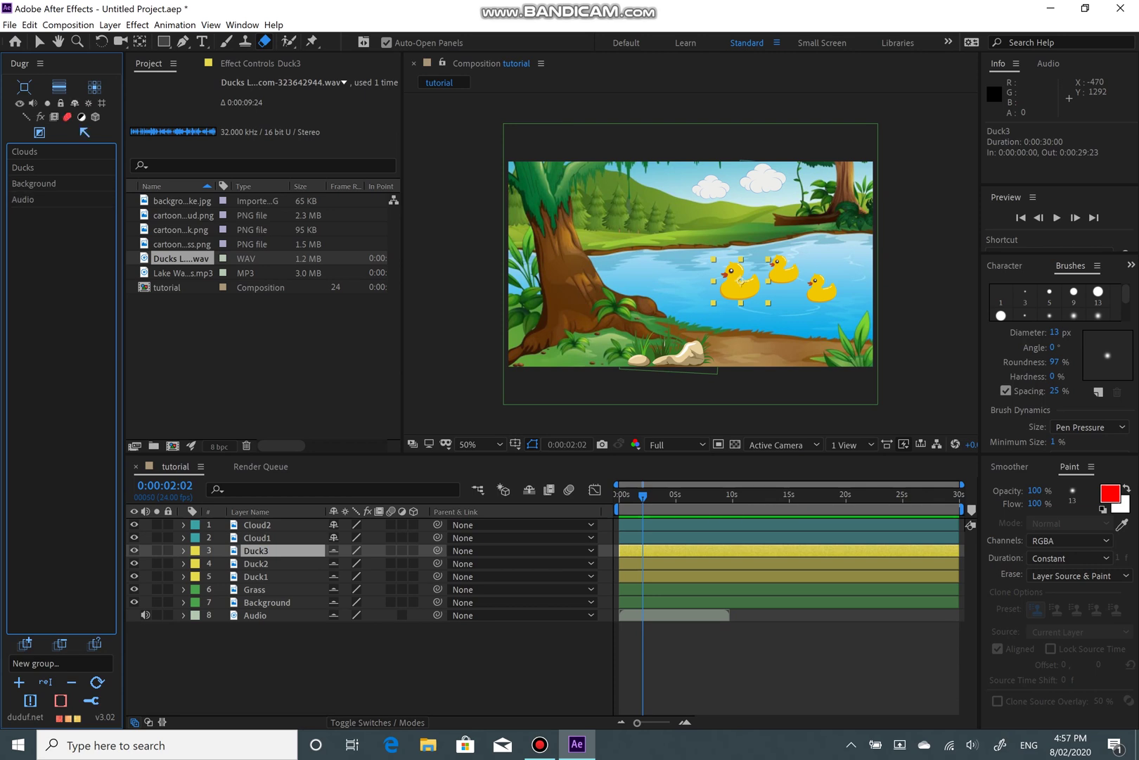
{"action": "left_click", "coordinate": [24, 152]}
{"action": "left_click", "coordinate": [75, 103]}
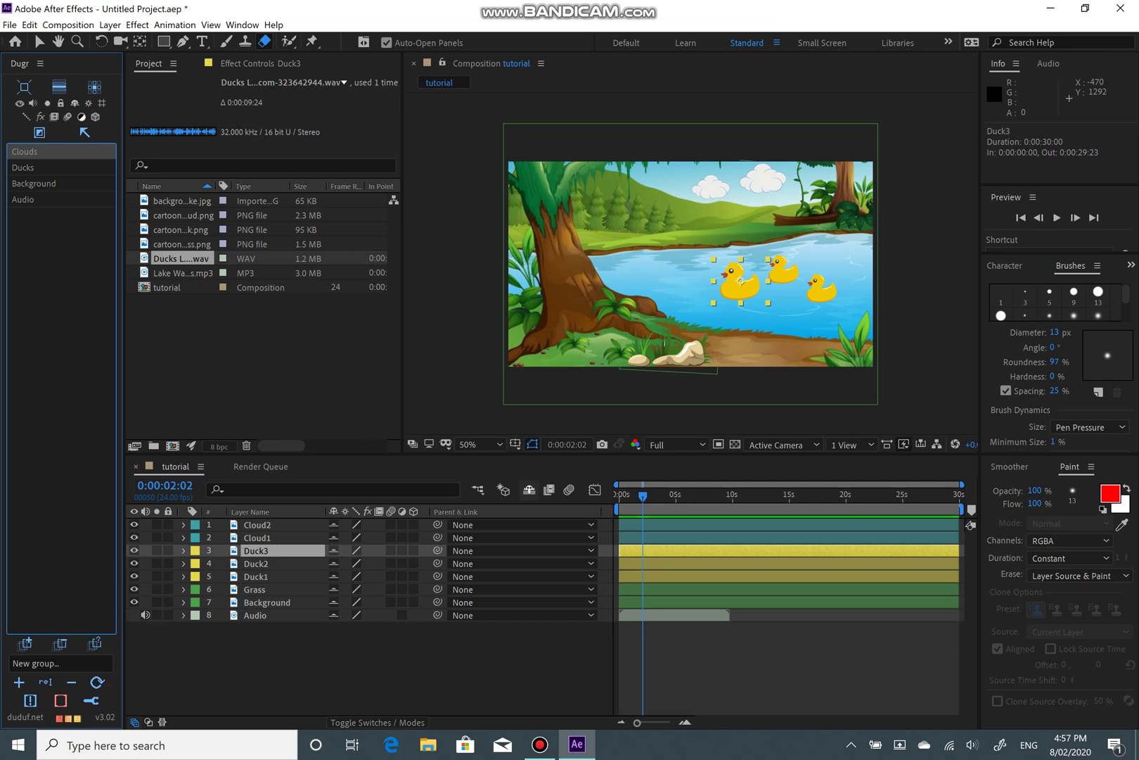
Step: Hide the shy layers in the timeline and turn off the Shy switch for the Ducks group
{"action": "left_click", "coordinate": [529, 490]}
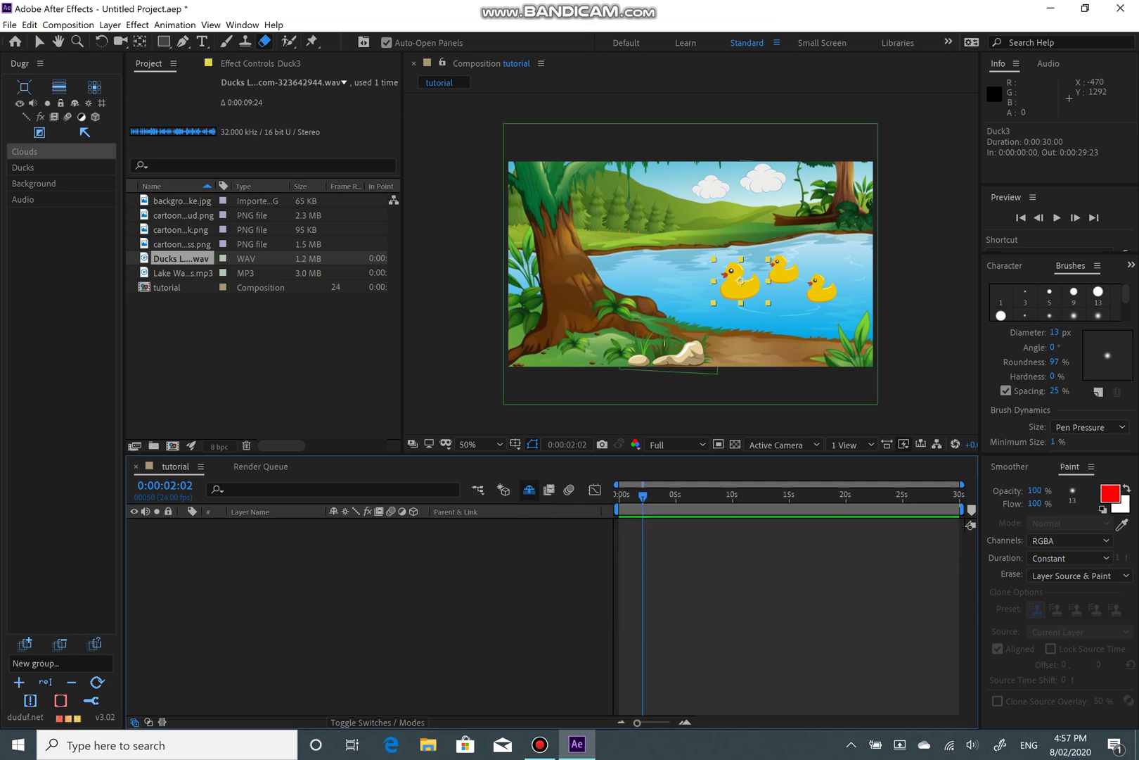
{"action": "left_click", "coordinate": [22, 168]}
{"action": "left_click", "coordinate": [74, 102]}
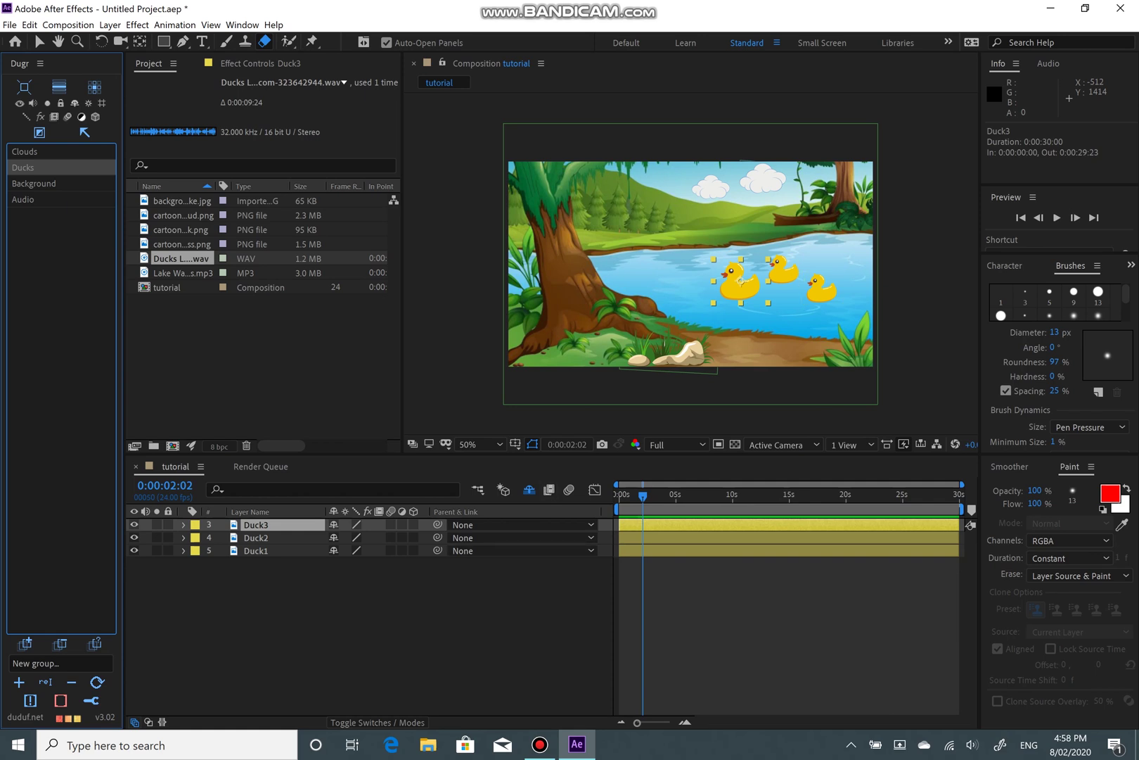
Step: Show the shy layers again, remove the Duck1 layer from the Ducks group and make the remaining group layers shy
{"action": "left_click", "coordinate": [529, 490]}
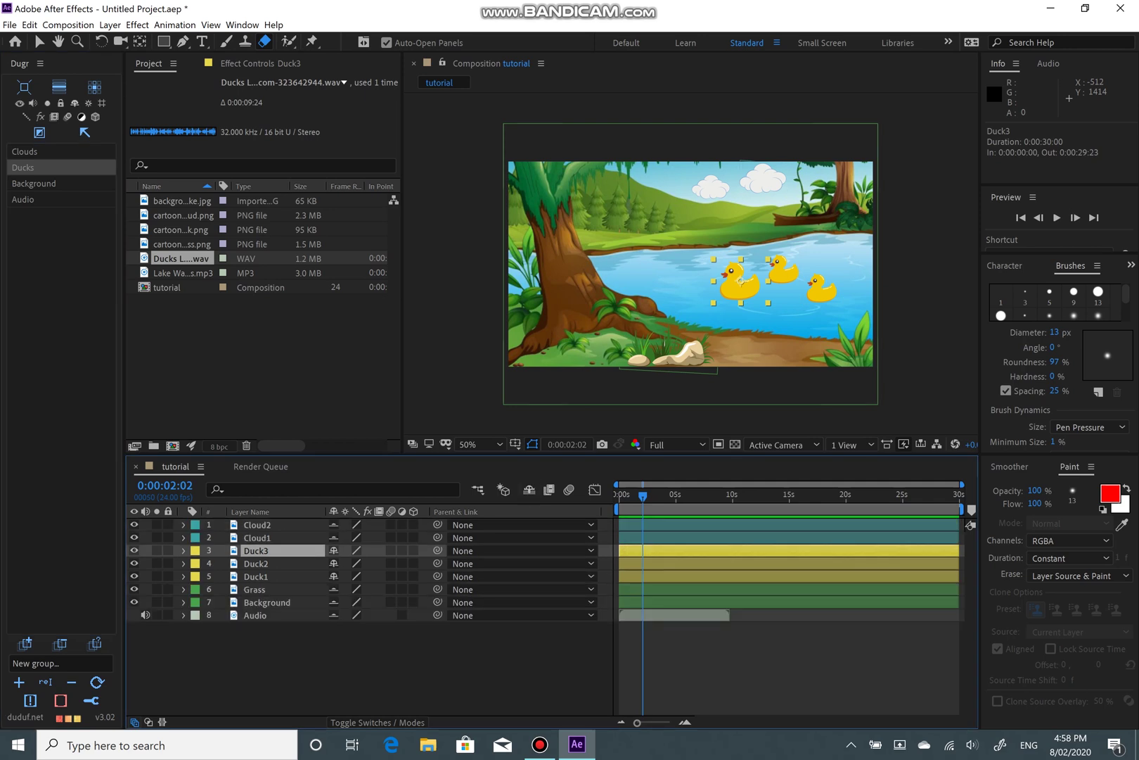
{"action": "key", "text": "ctrl+Down"}
{"action": "key", "text": "ctrl+Down"}
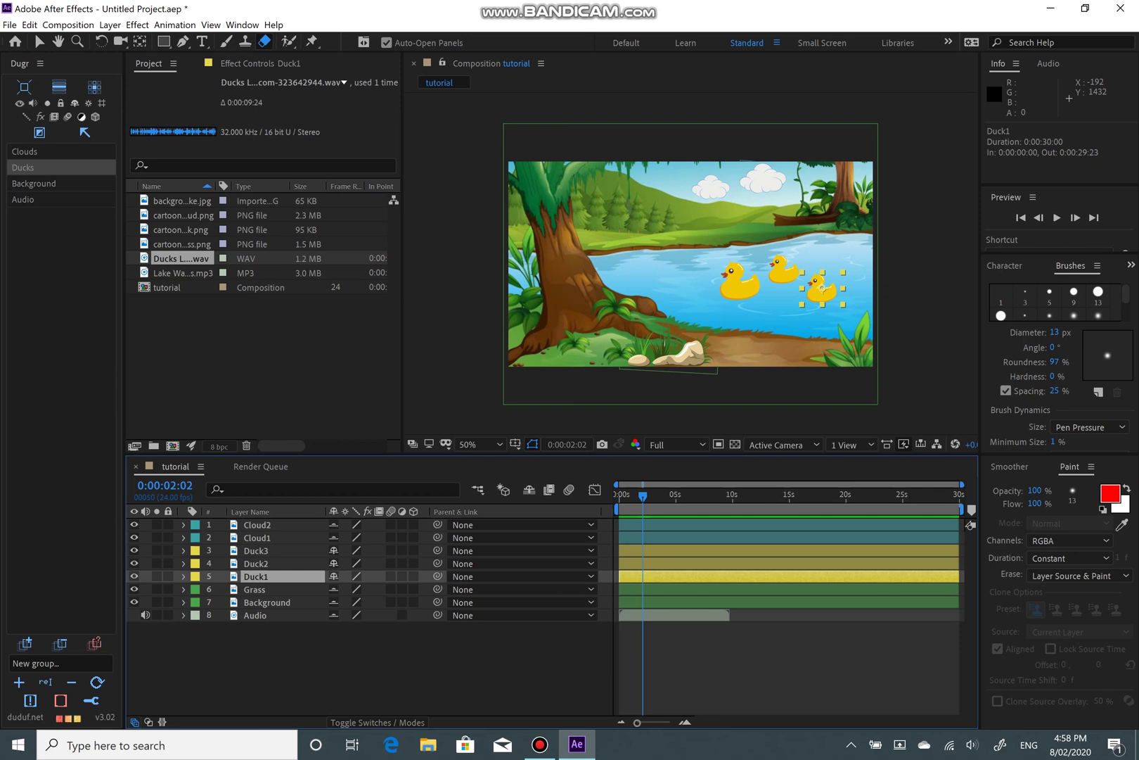
{"action": "left_click", "coordinate": [60, 644]}
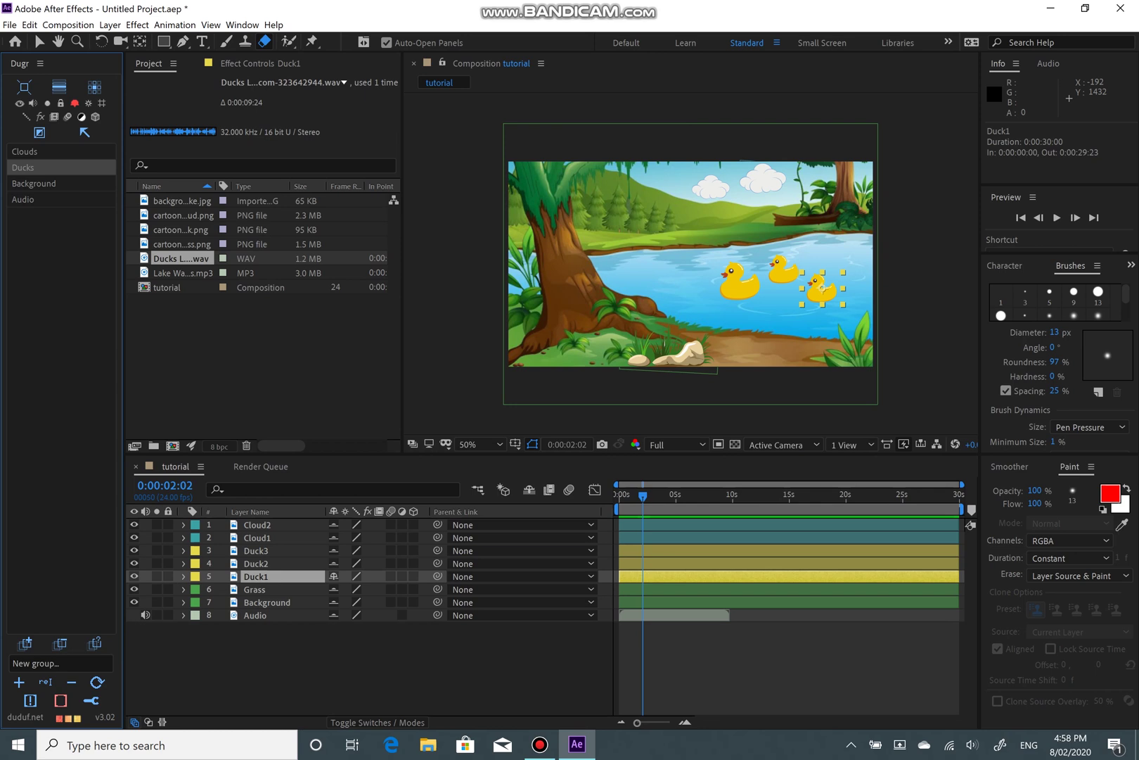
Step: Check the group change by hiding the shy layers and showing them again, twice in a row
{"action": "left_click", "coordinate": [529, 491]}
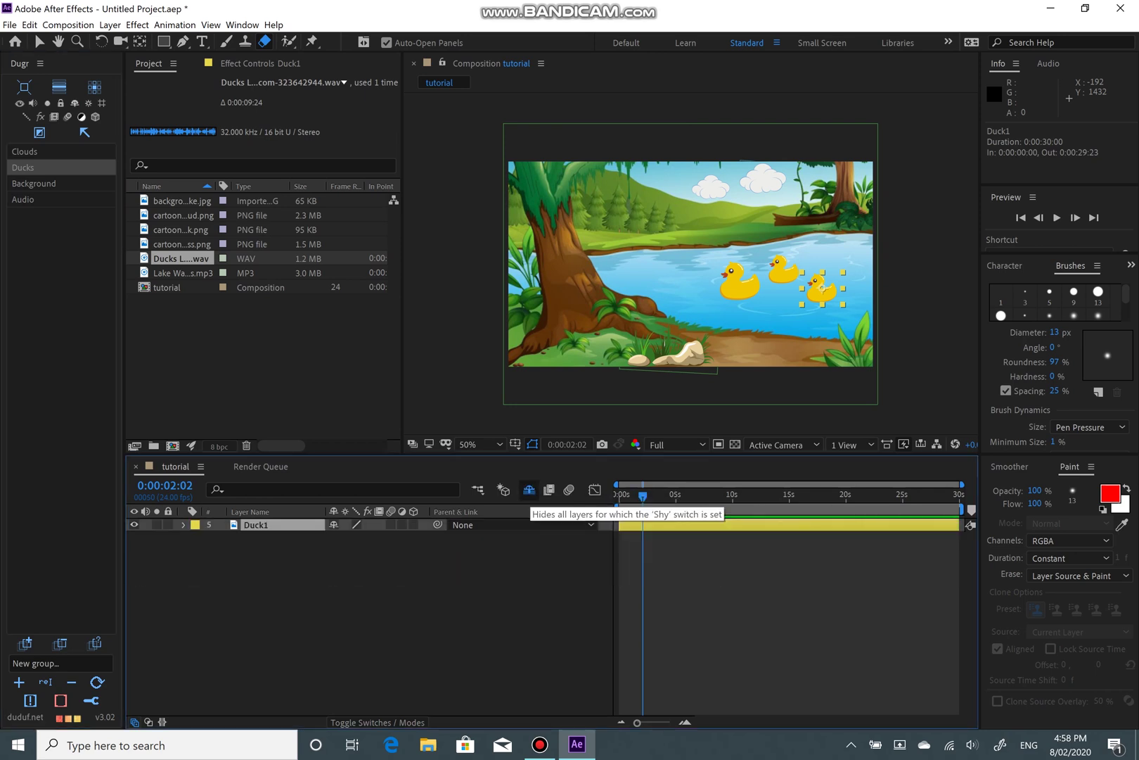
{"action": "left_click", "coordinate": [529, 489]}
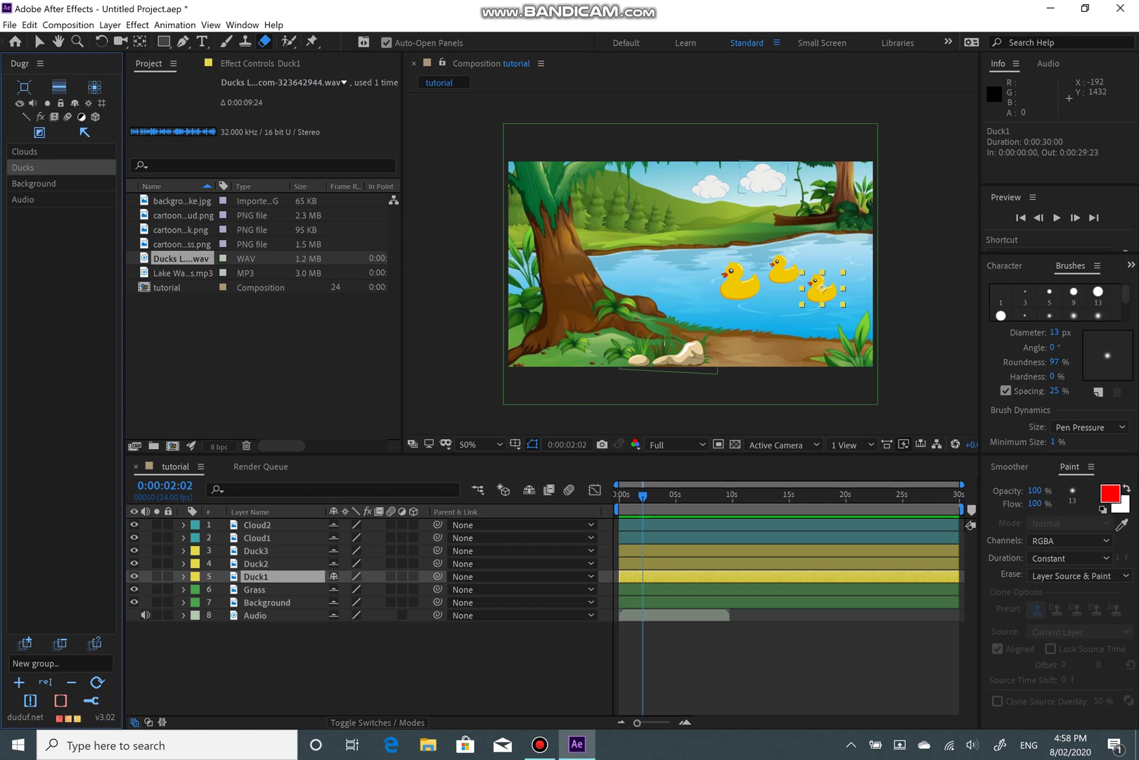
{"action": "left_click", "coordinate": [529, 489]}
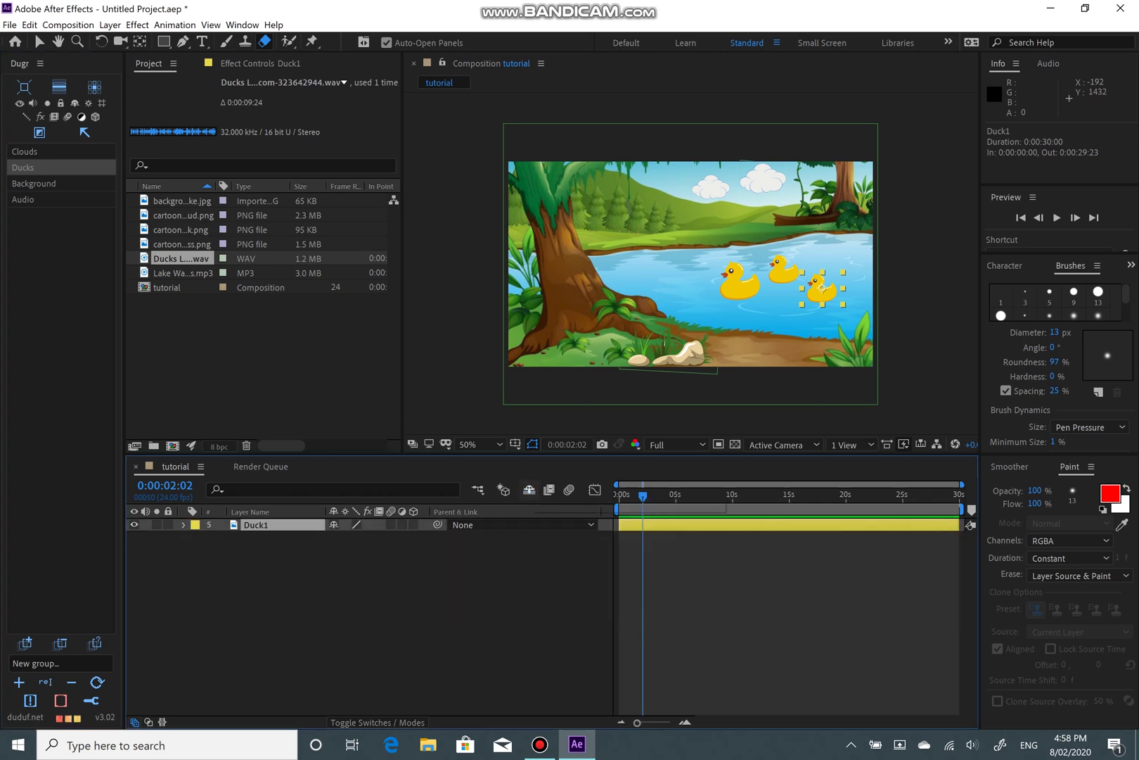
{"action": "left_click", "coordinate": [529, 490]}
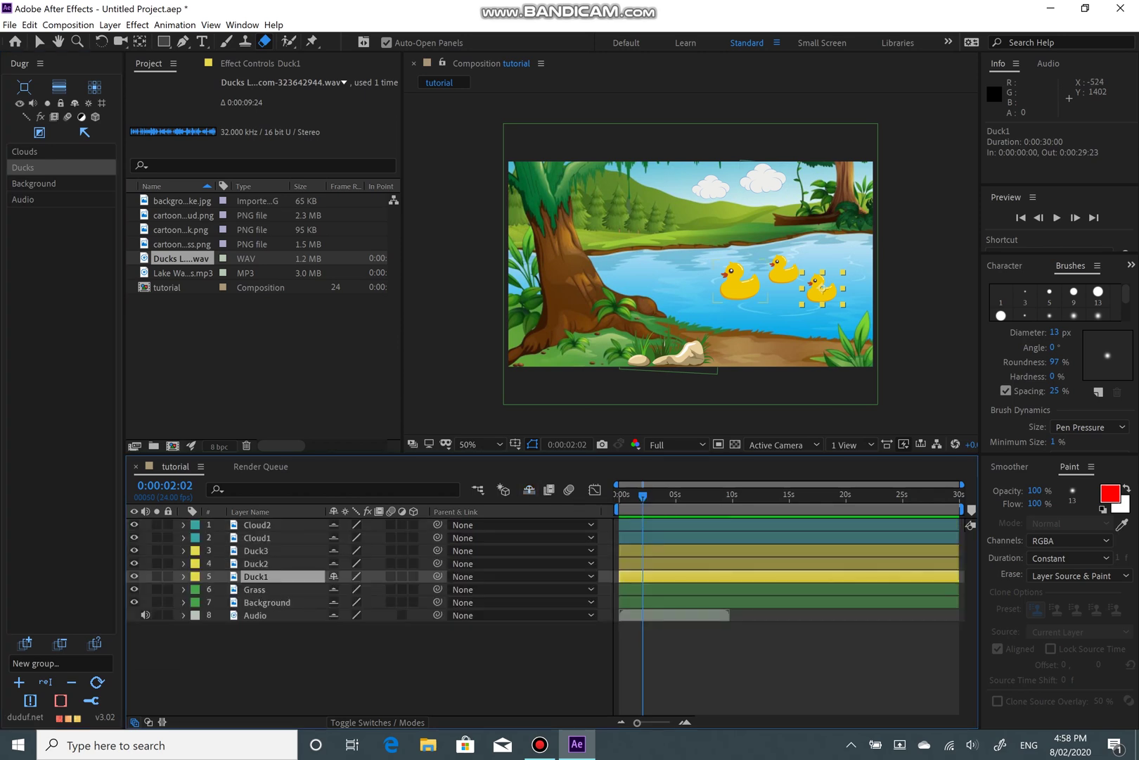
Step: Add the Duck1 layer back to the Ducks group and turn off Shy for the group
{"action": "left_click", "coordinate": [256, 564]}
{"action": "left_click", "coordinate": [256, 576]}
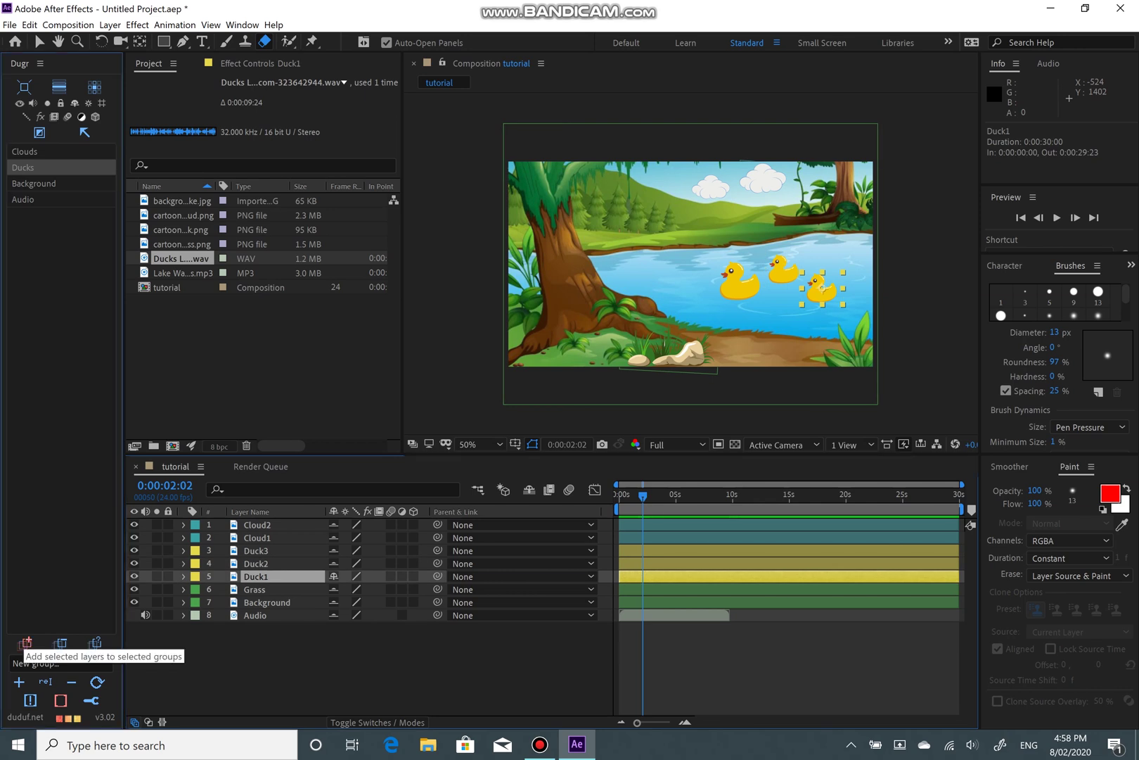
{"action": "left_click", "coordinate": [74, 103]}
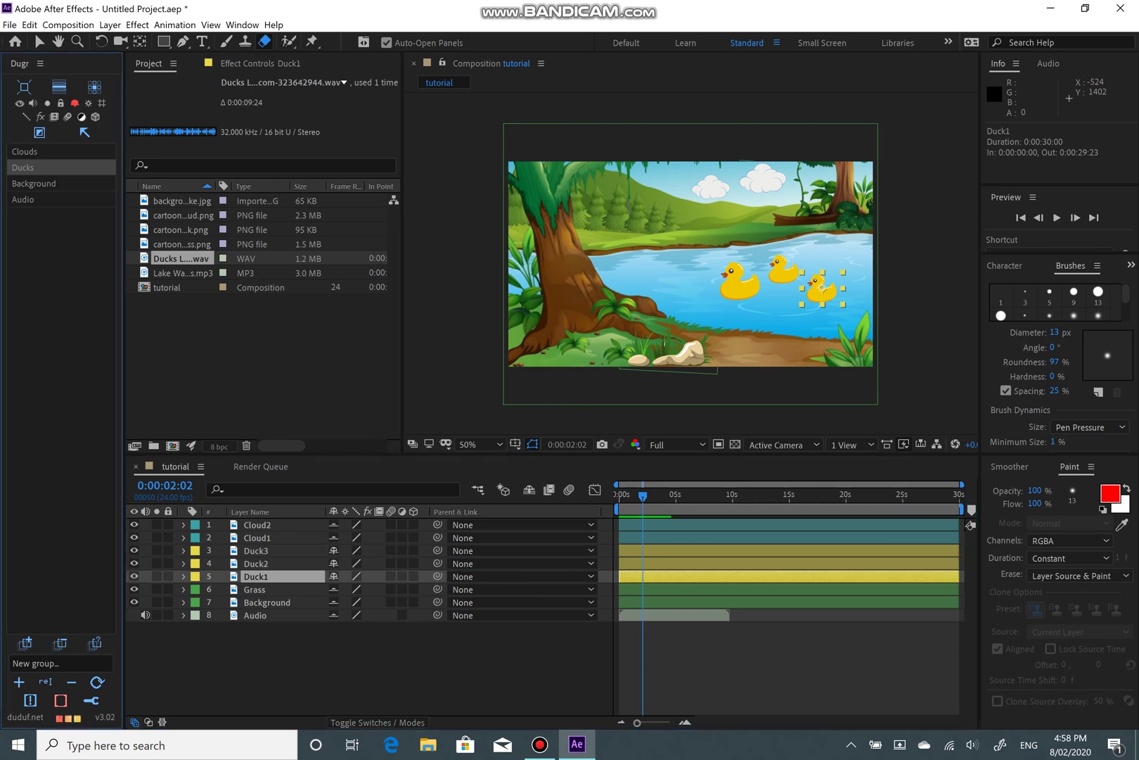
Step: Set the whole Ducks group to shy, hiding and reshowing the shy layers before and after the change
{"action": "left_click", "coordinate": [529, 490]}
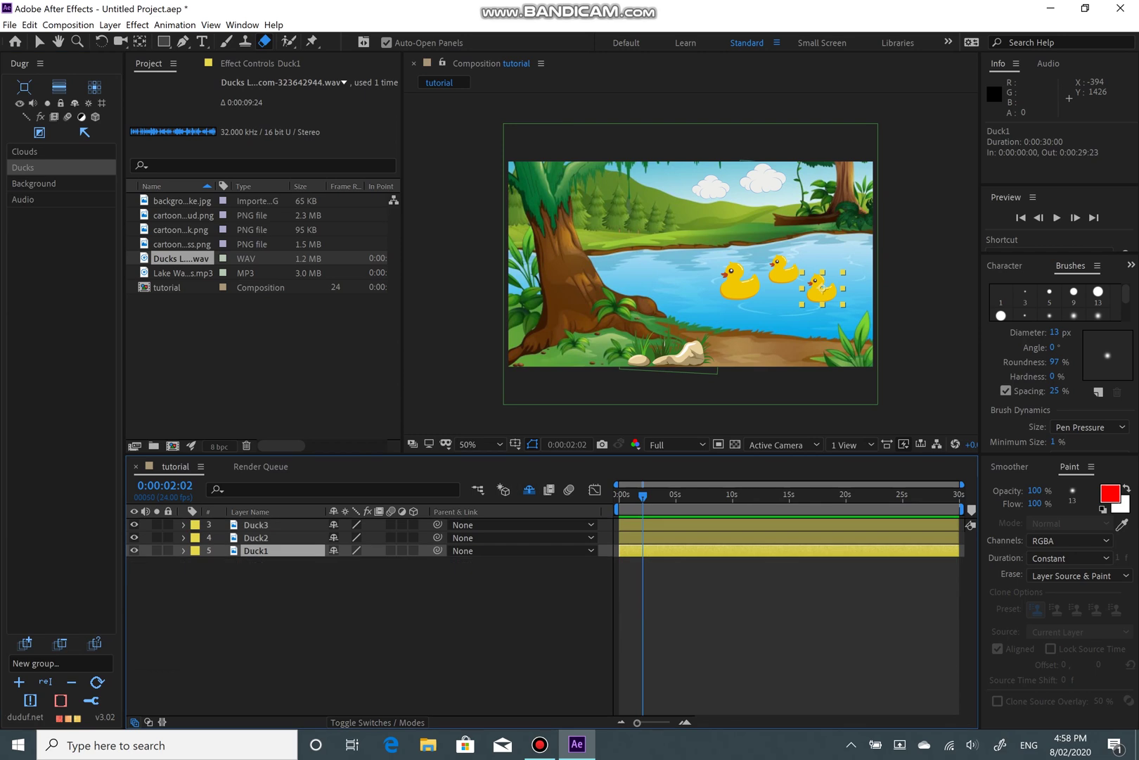
{"action": "left_click", "coordinate": [529, 491]}
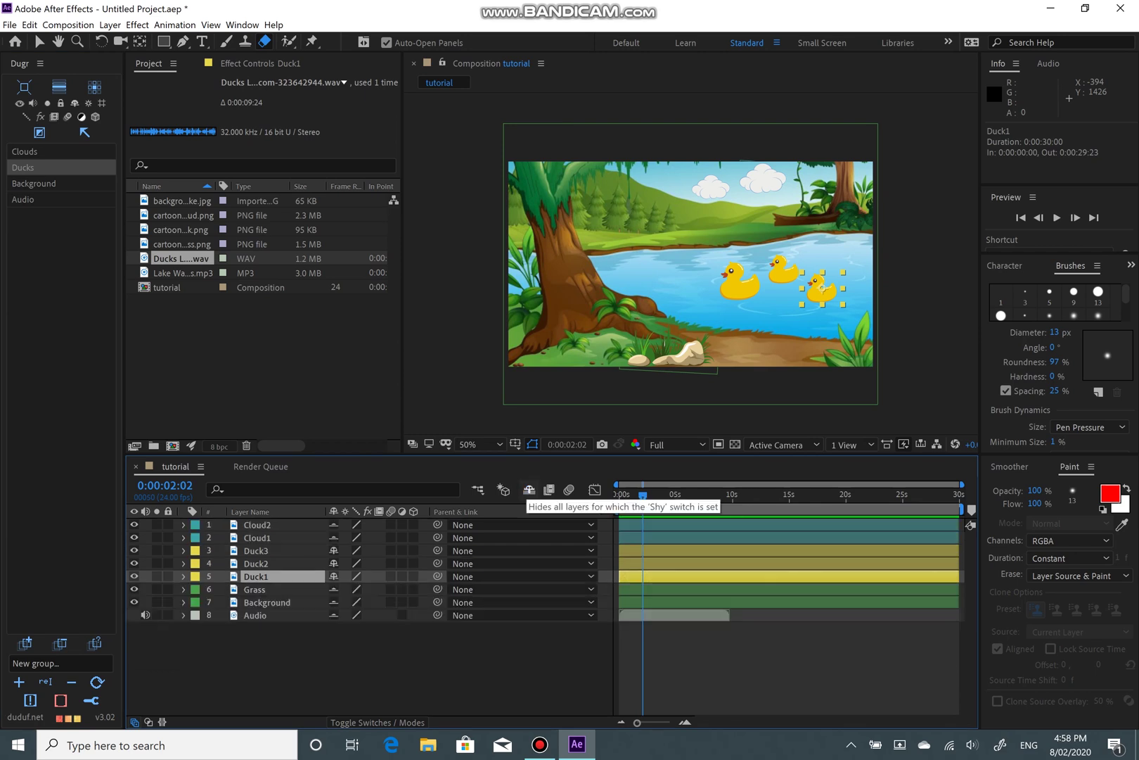
{"action": "left_click", "coordinate": [75, 102]}
{"action": "left_click", "coordinate": [75, 103]}
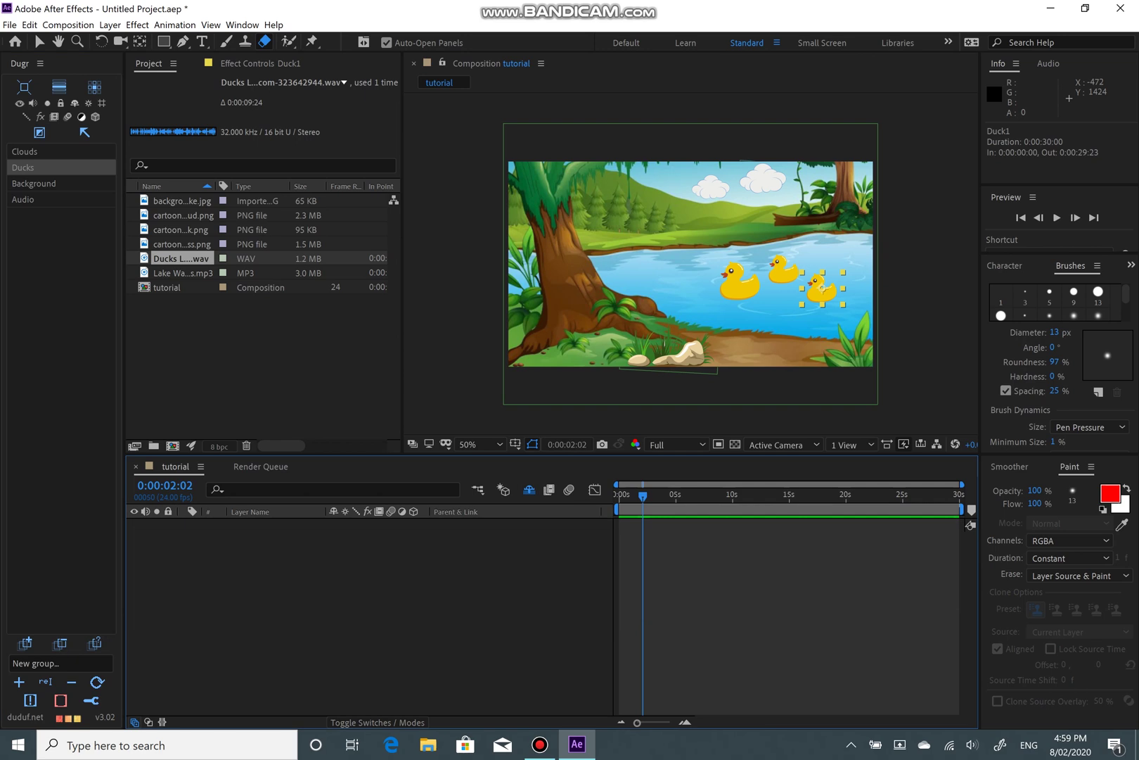
{"action": "left_click", "coordinate": [529, 490]}
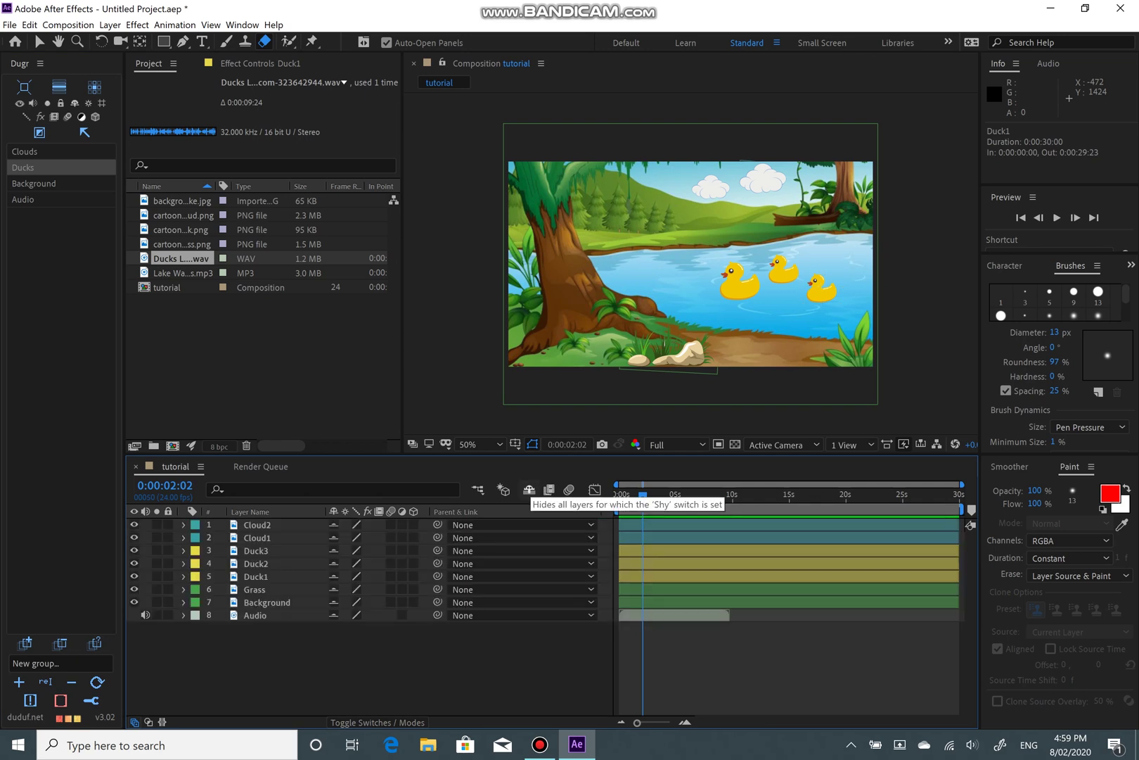